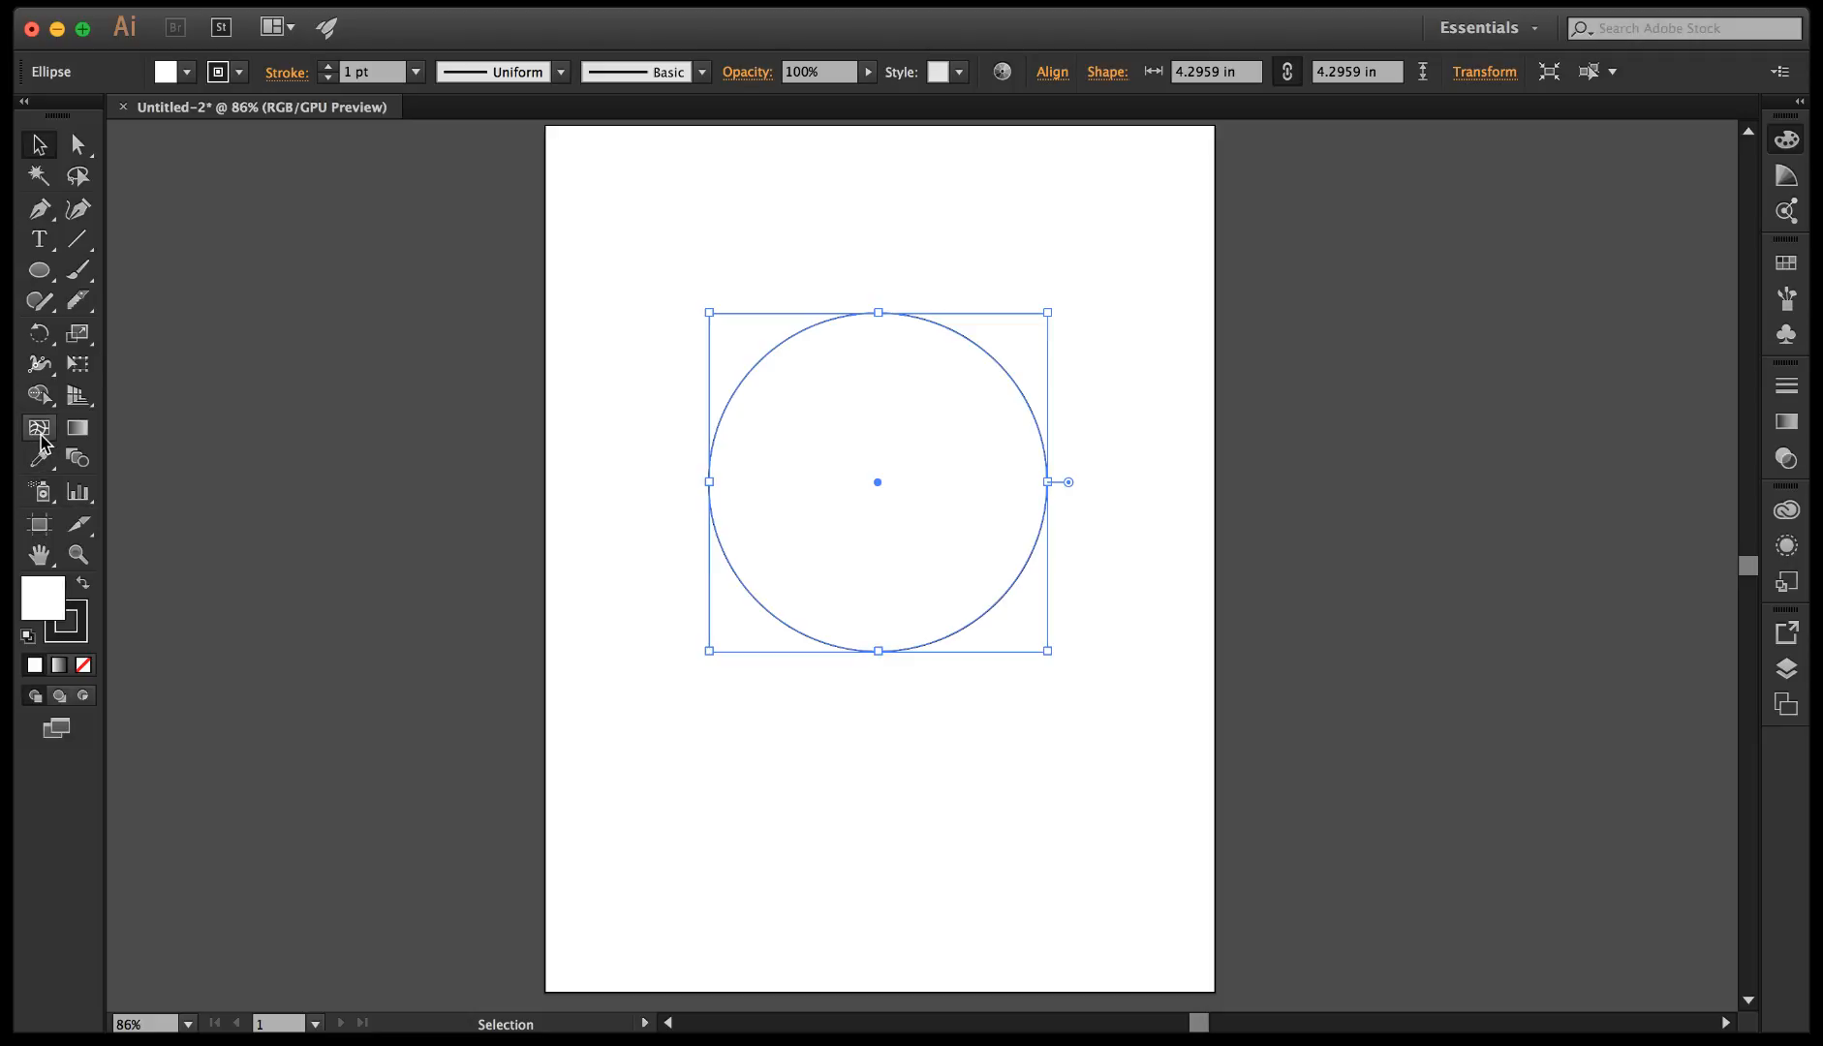
# Add three mesh points inside the circle with the Mesh tool: upper right, upper left and lower right.
pyautogui.click(39, 428)
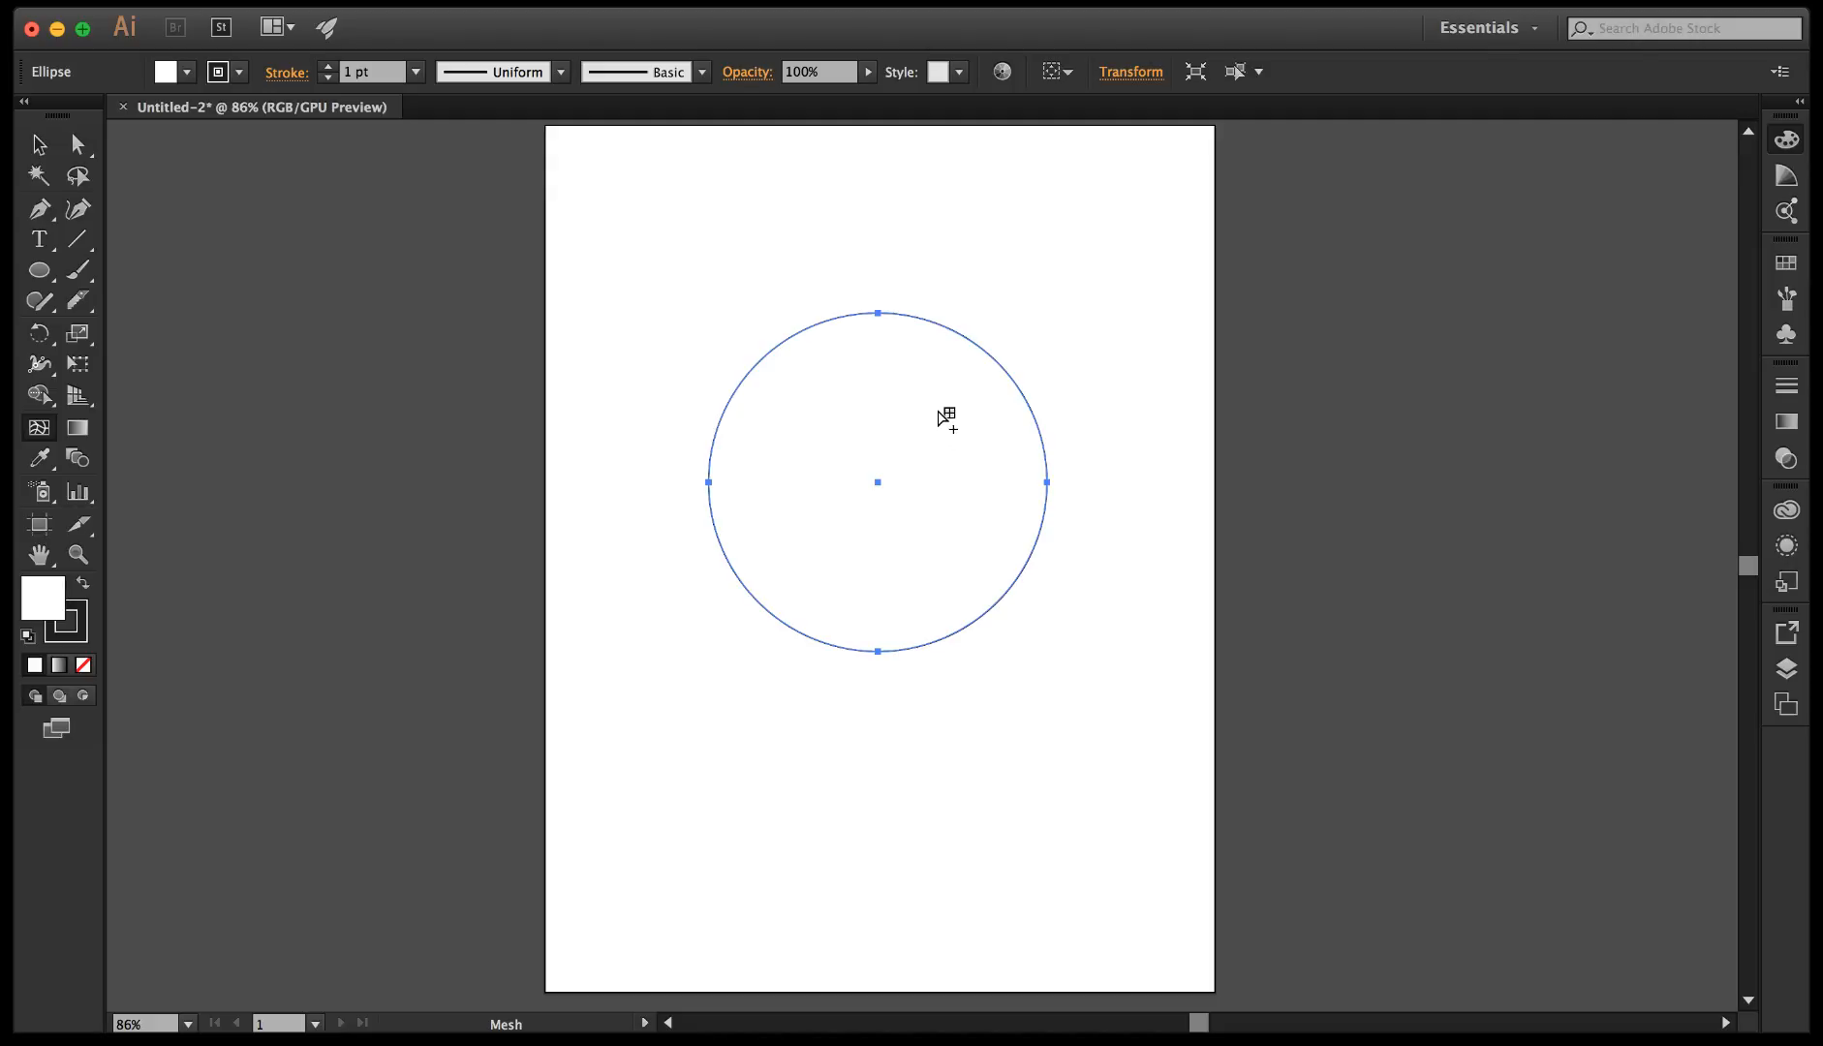
pyautogui.click(939, 409)
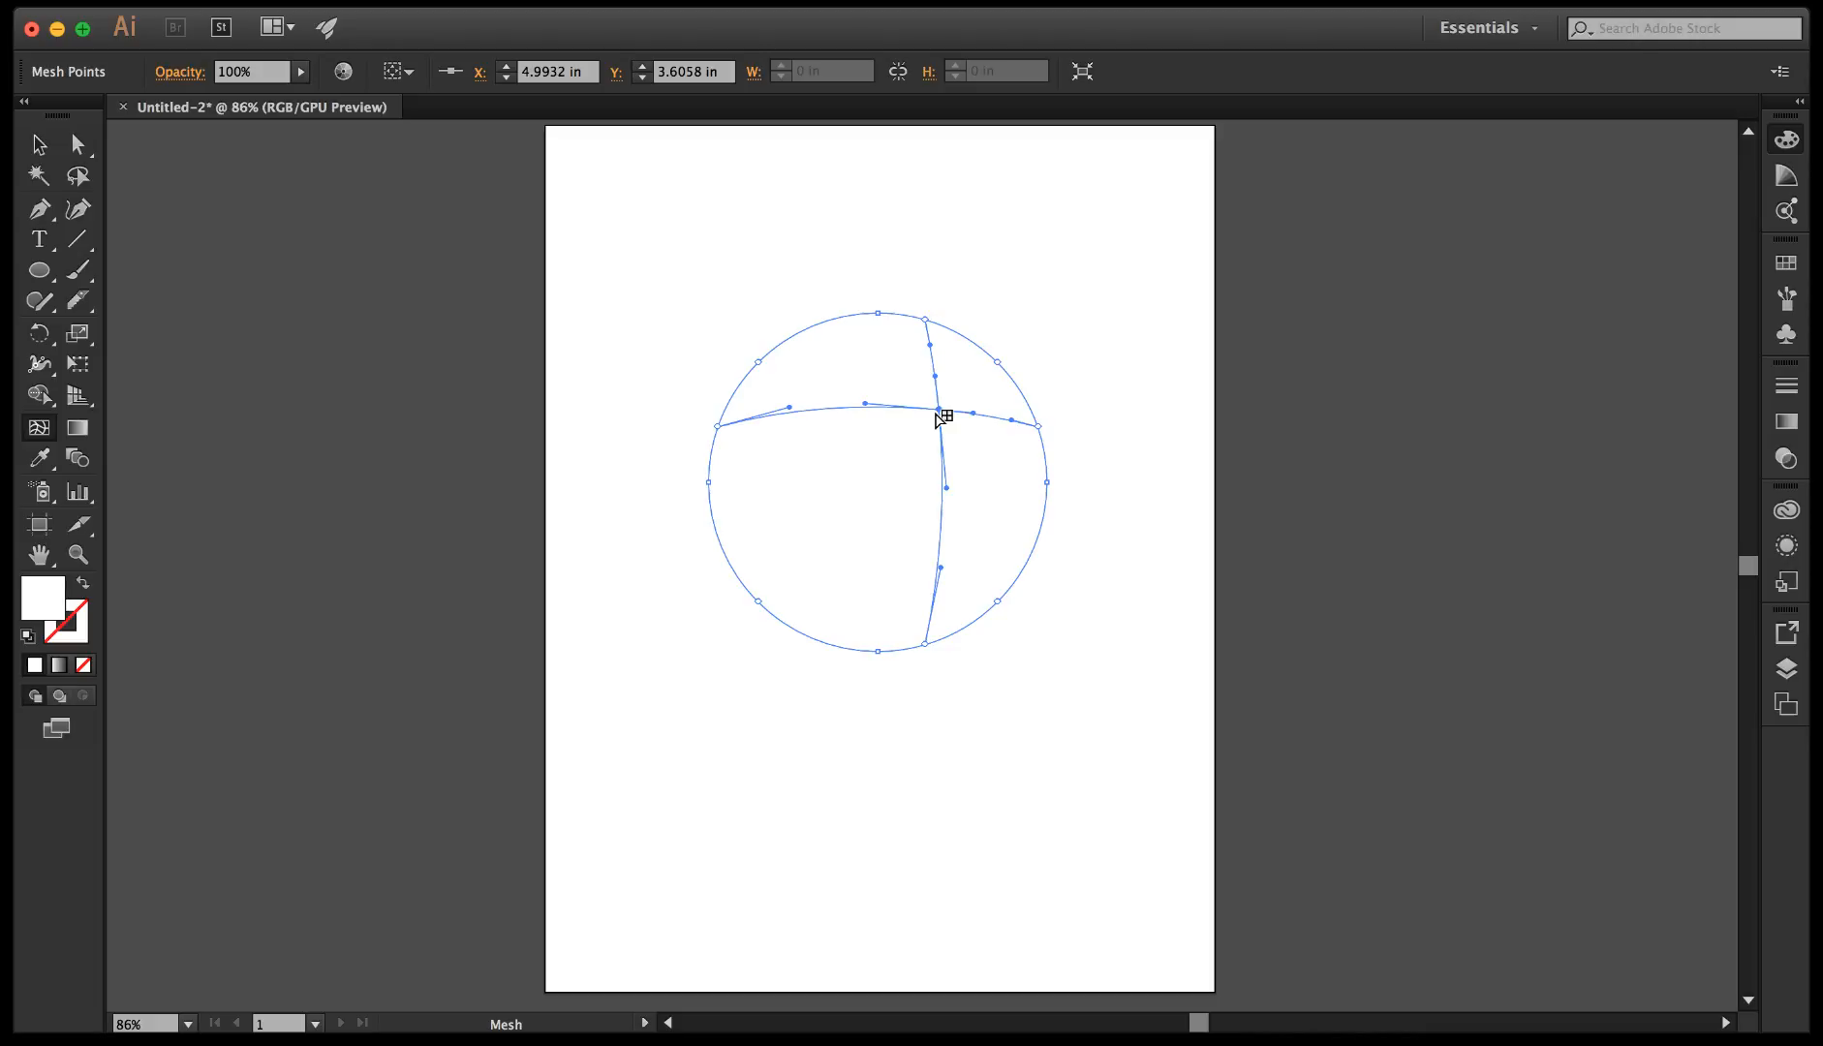
pyautogui.click(800, 413)
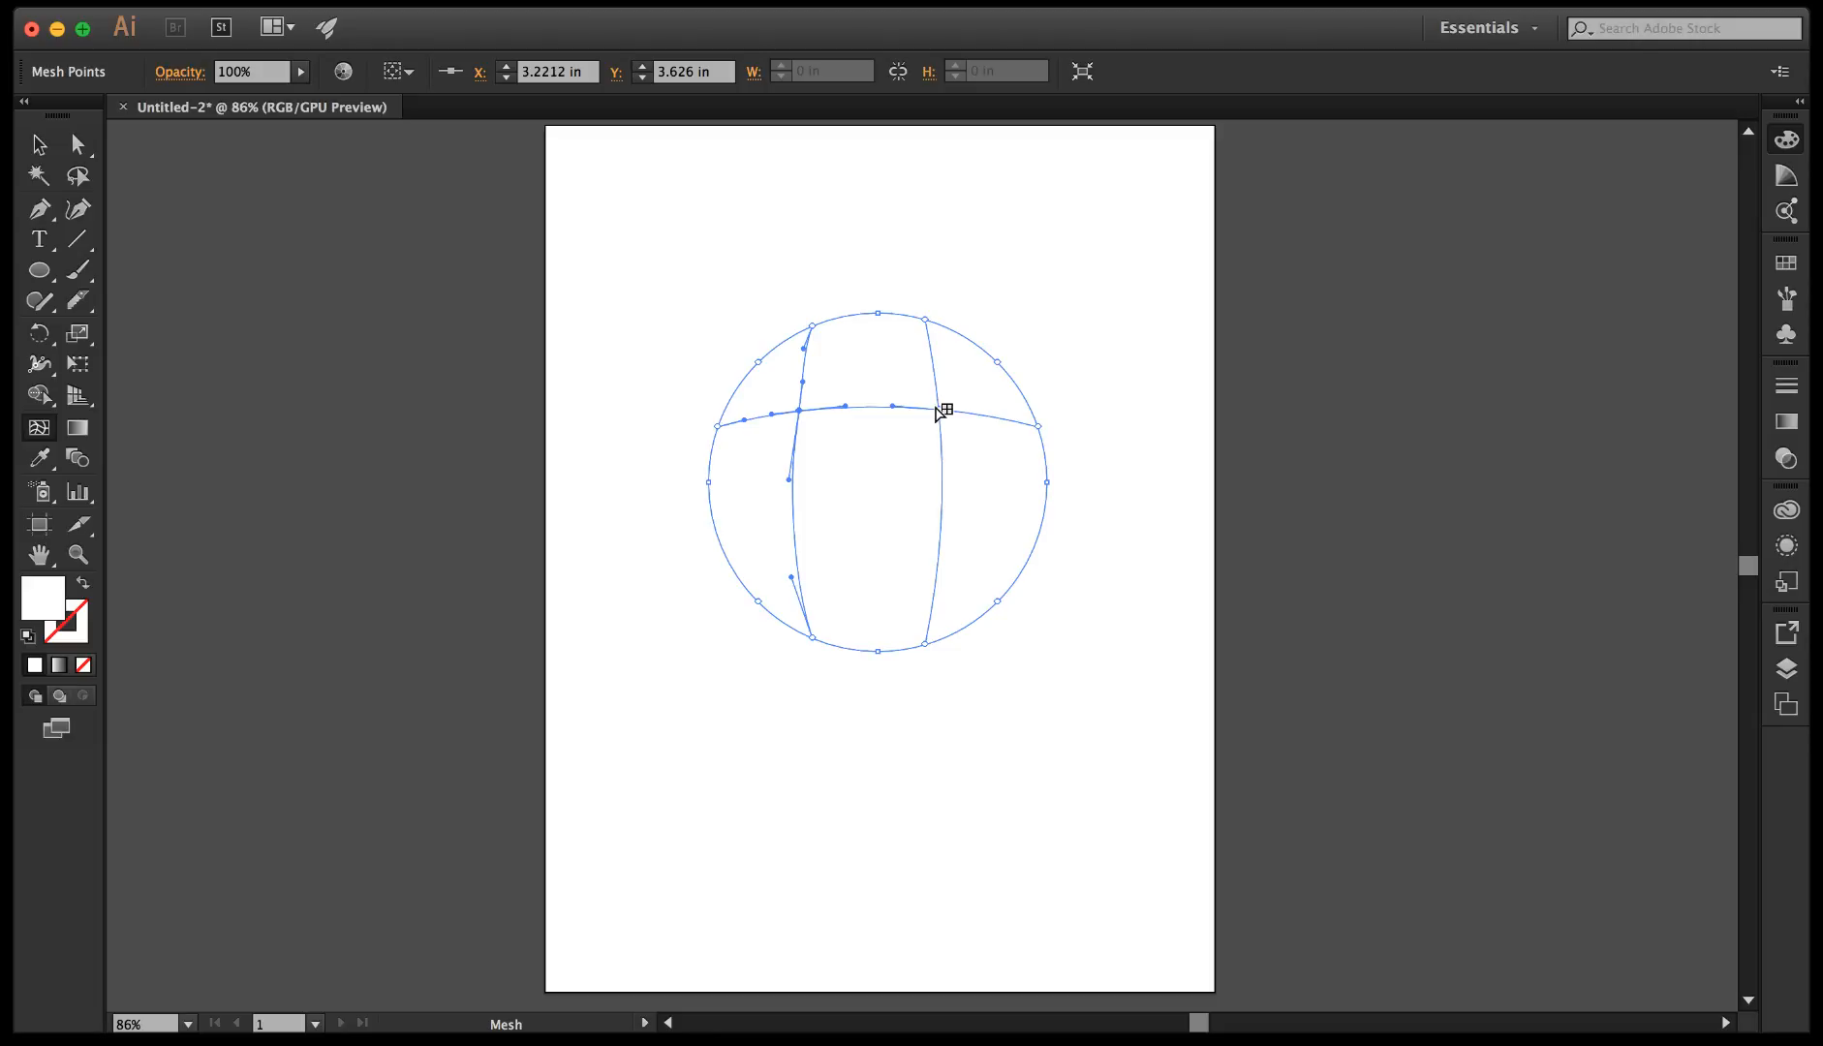
pyautogui.click(941, 538)
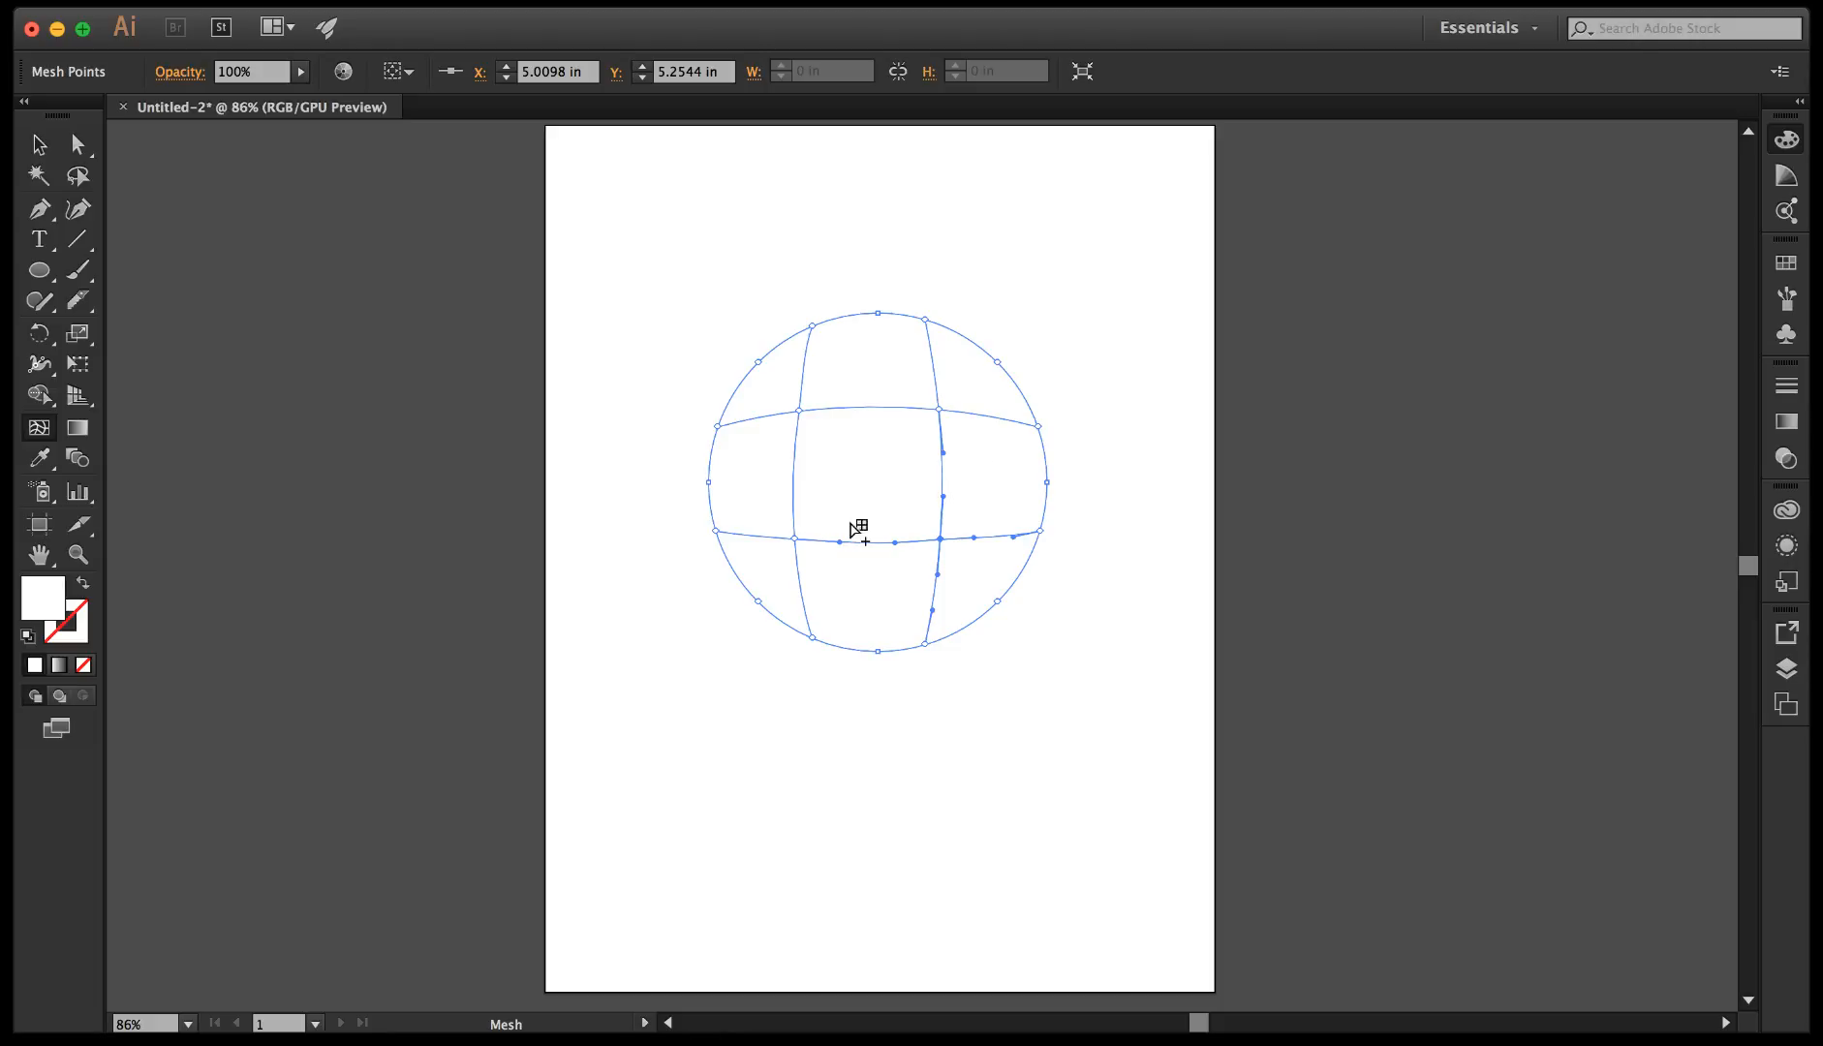
# Select the whole mesh circle and fill it with bright green.
pyautogui.click(38, 145)
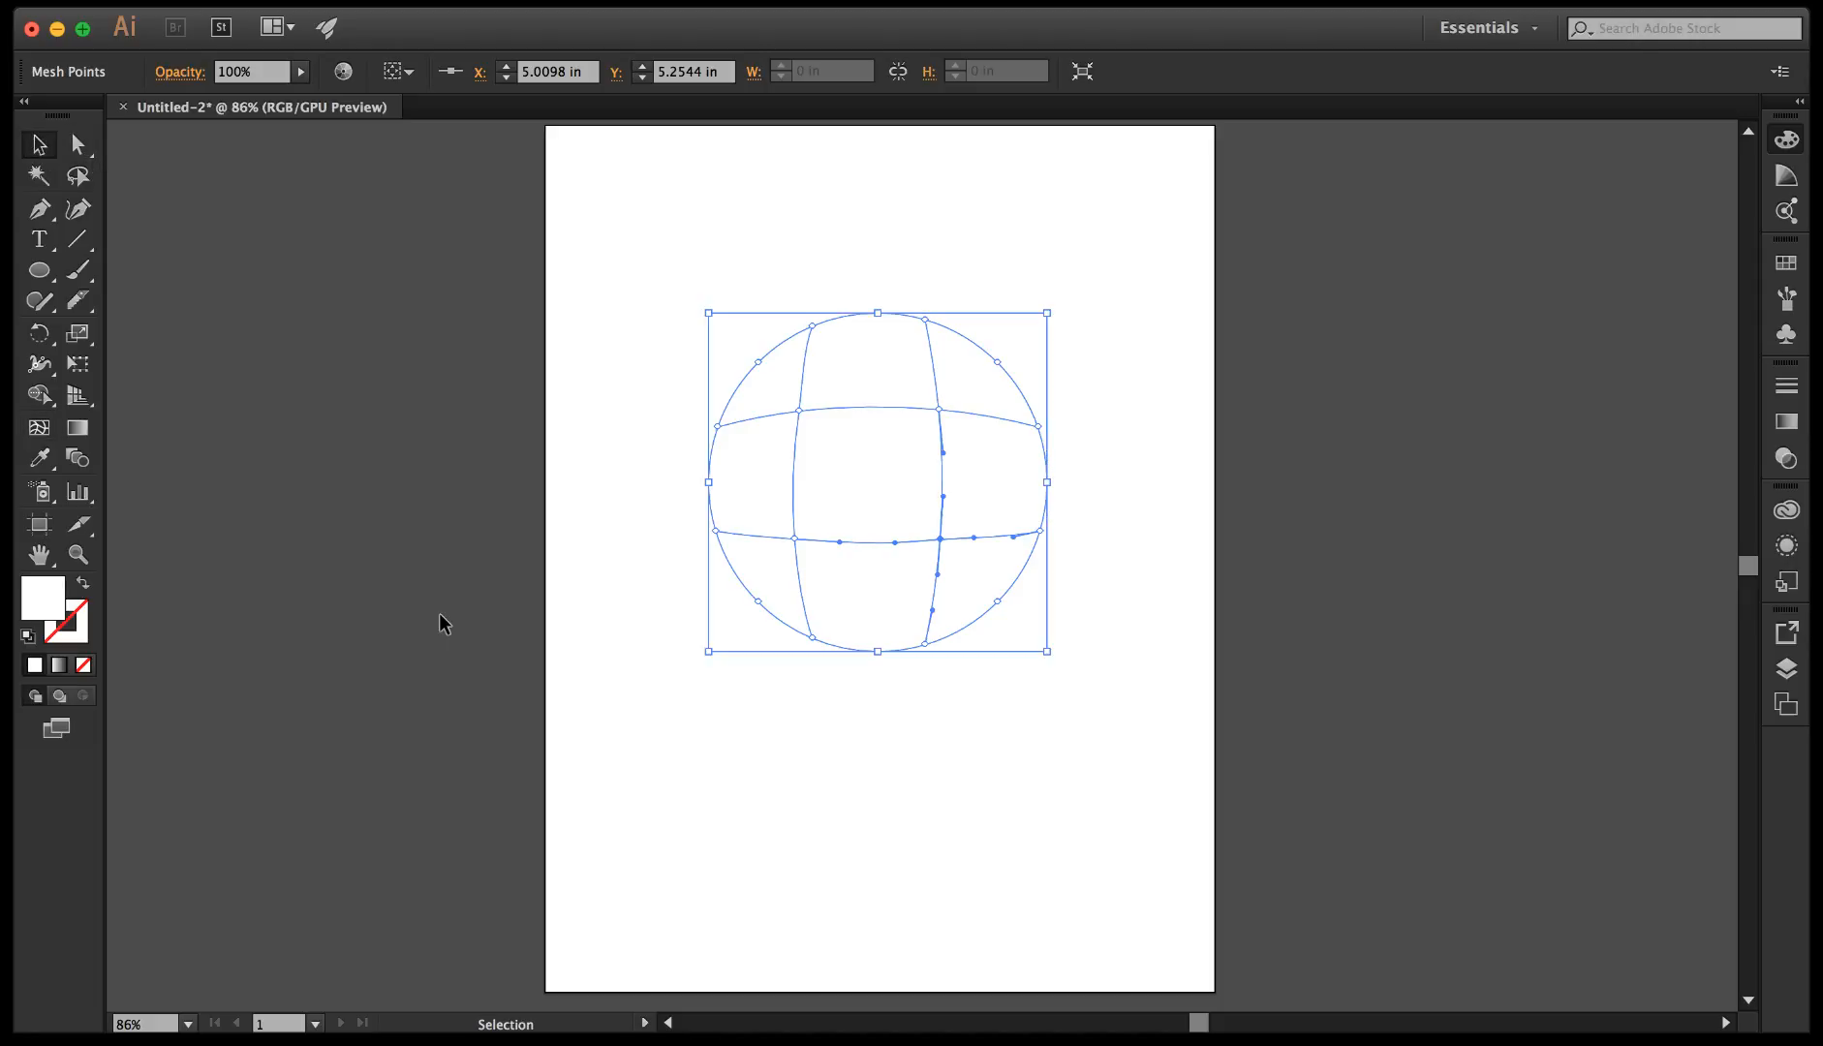
pyautogui.click(651, 601)
pyautogui.click(902, 540)
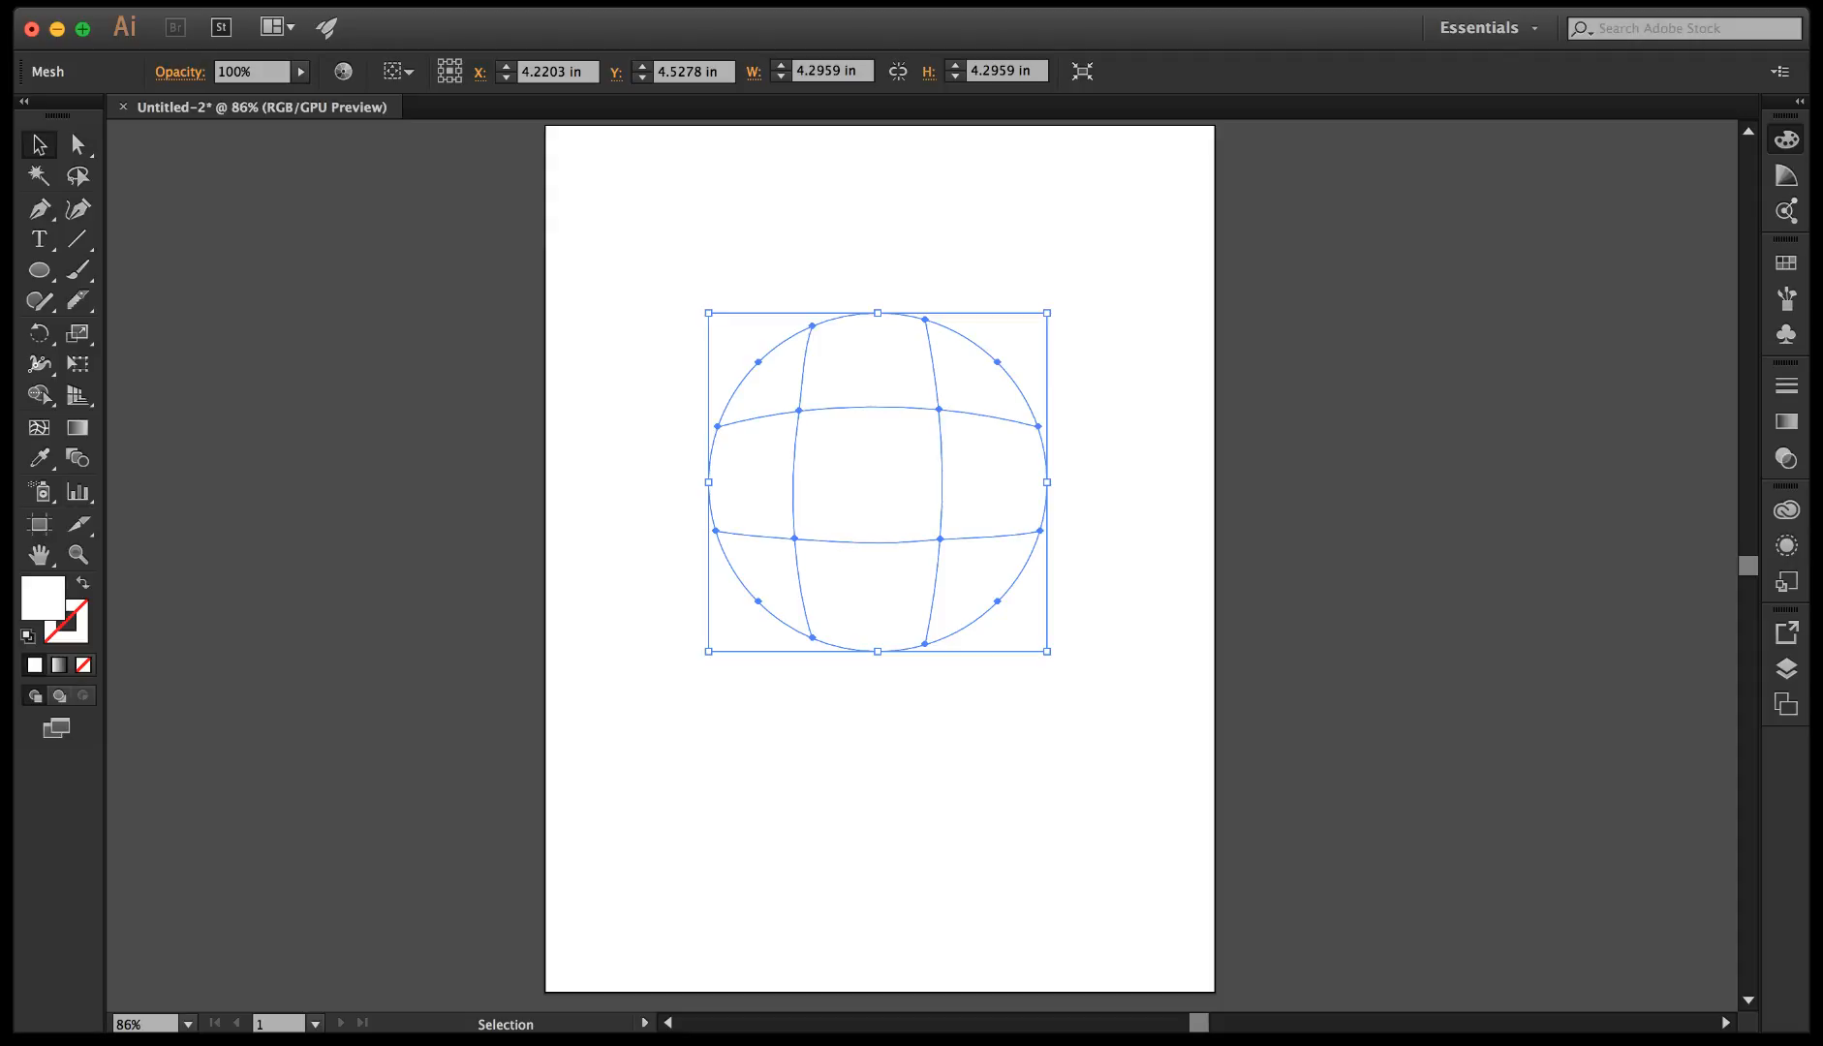
pyautogui.press('super+z')
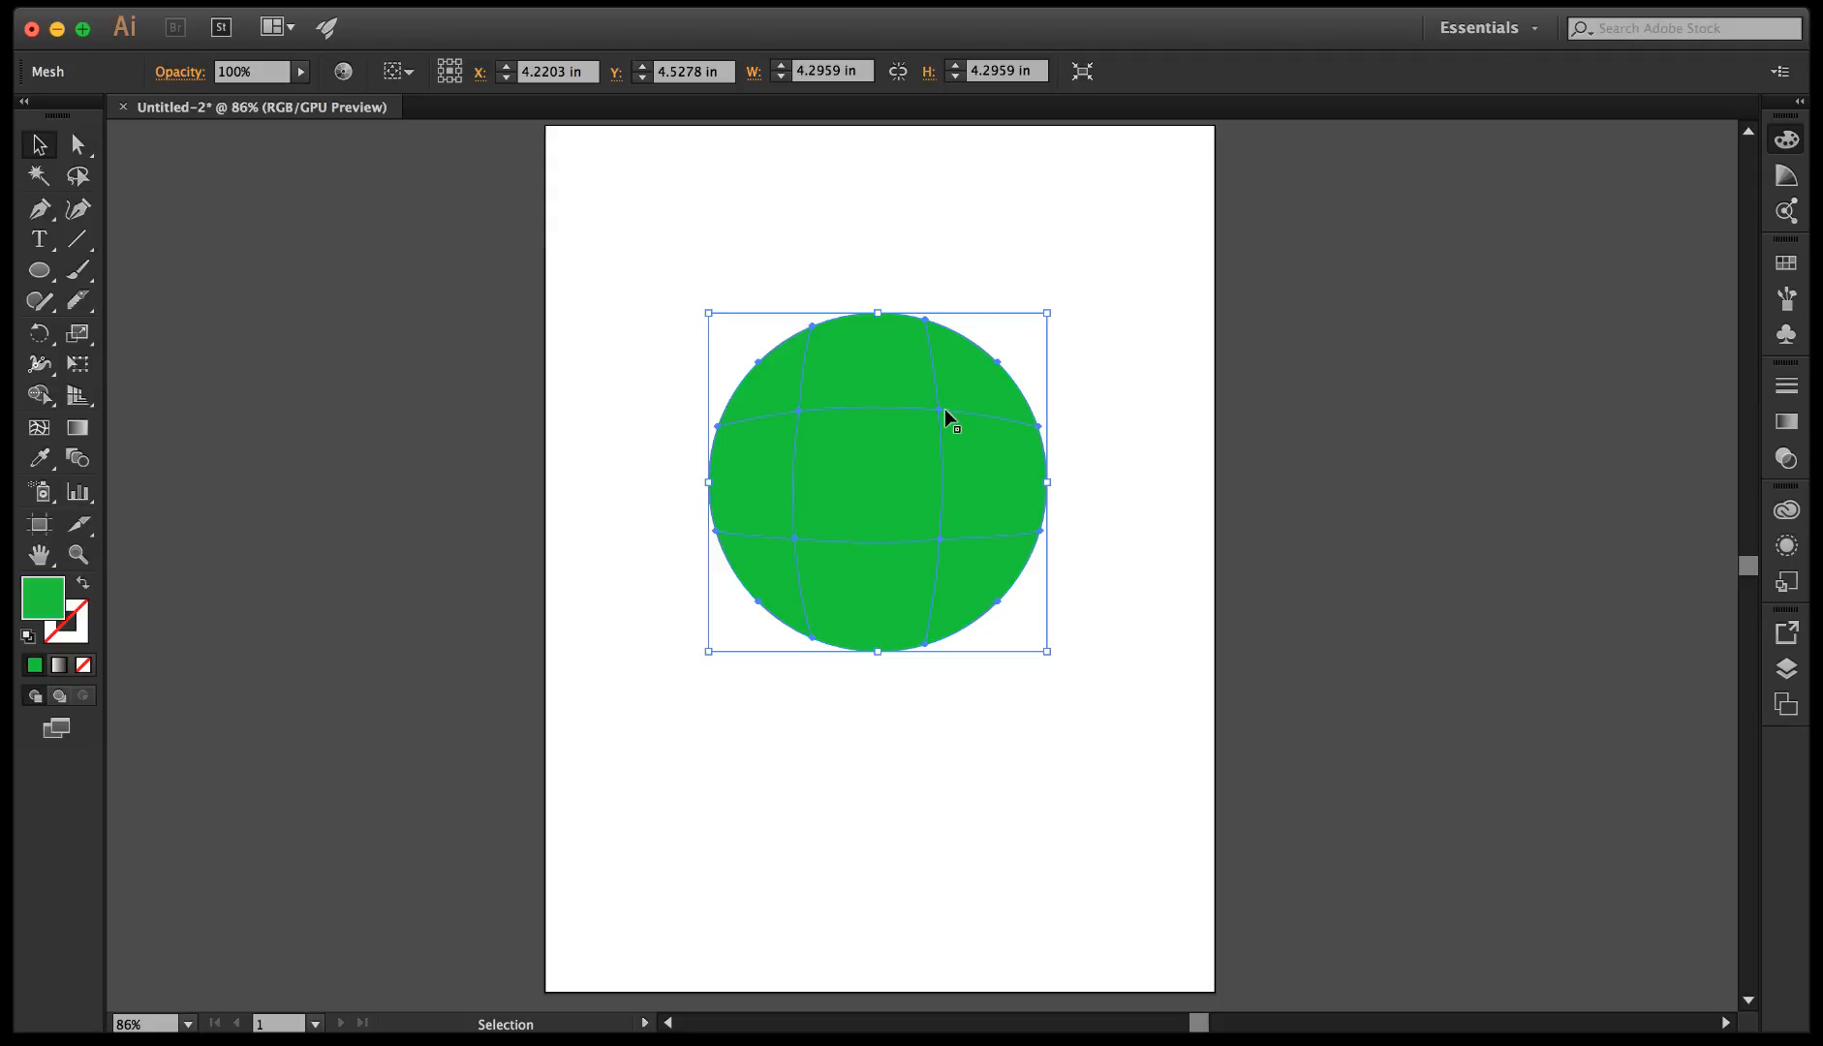
# Select the inner upper-right mesh point of the circle and colour it yellow from the swatches.
pyautogui.click(79, 145)
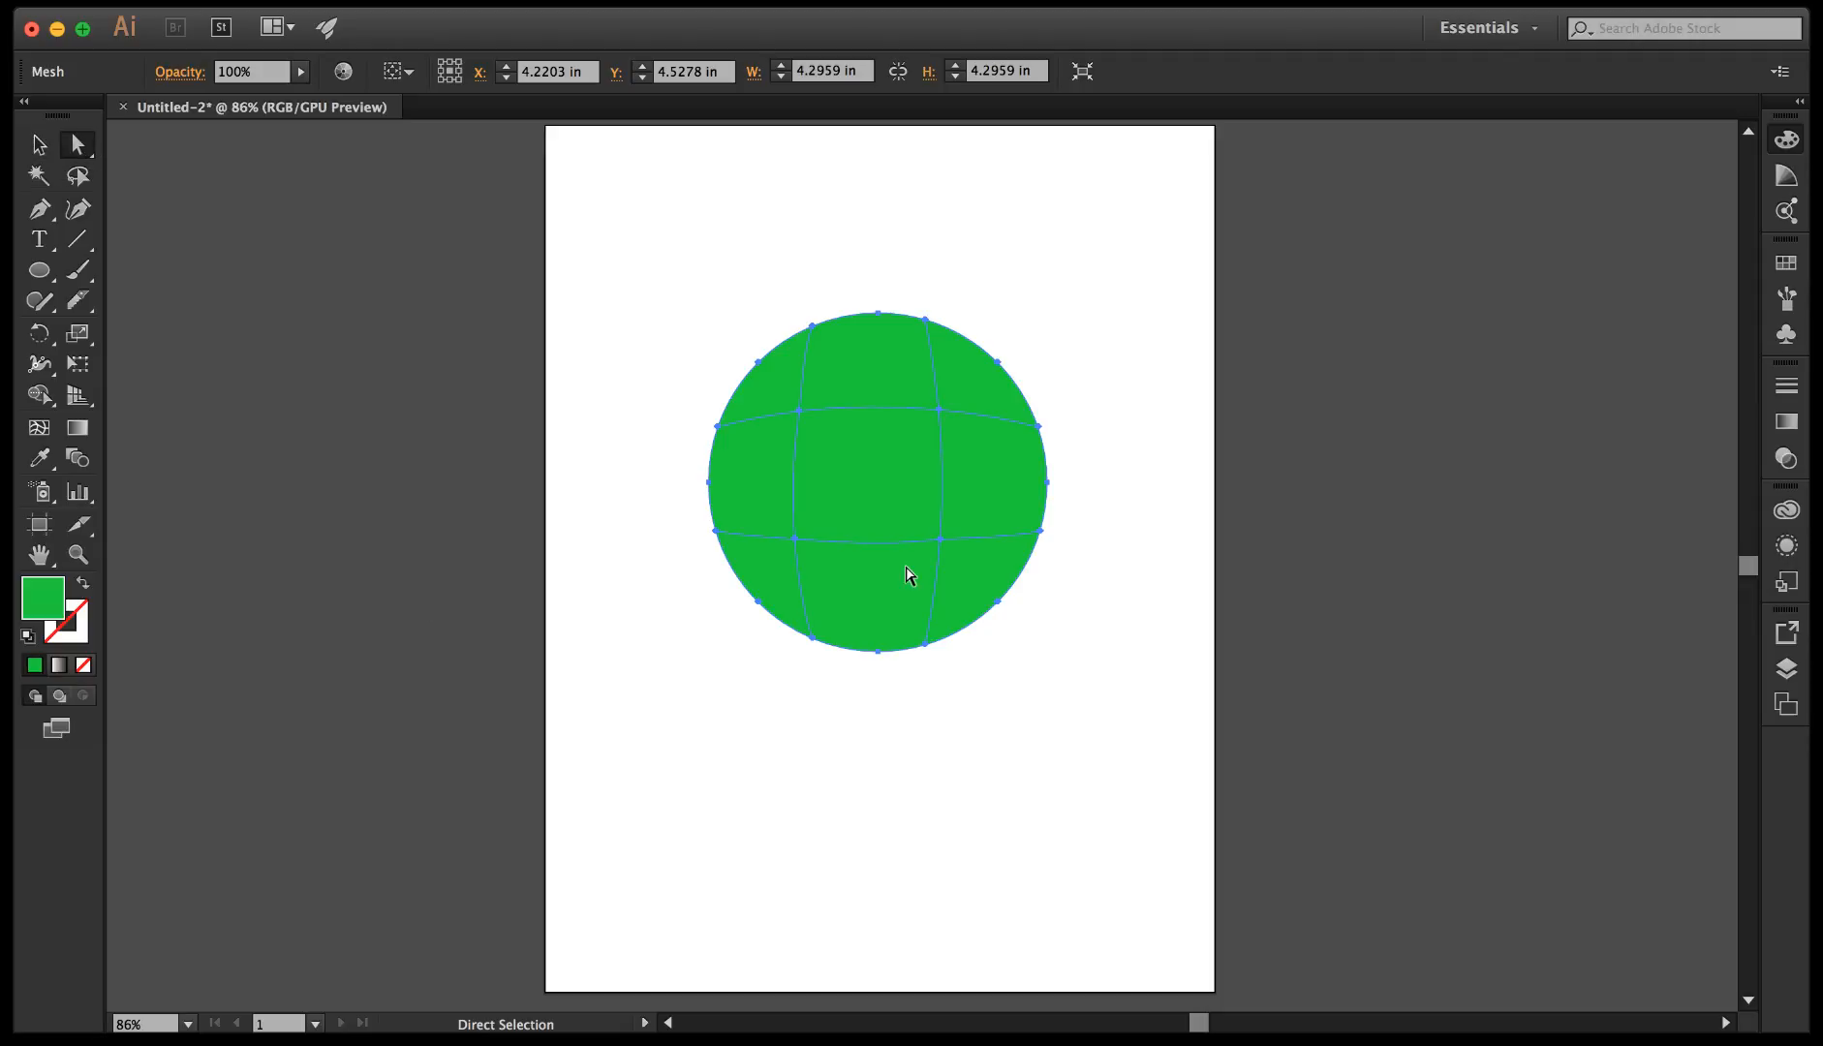
pyautogui.click(939, 411)
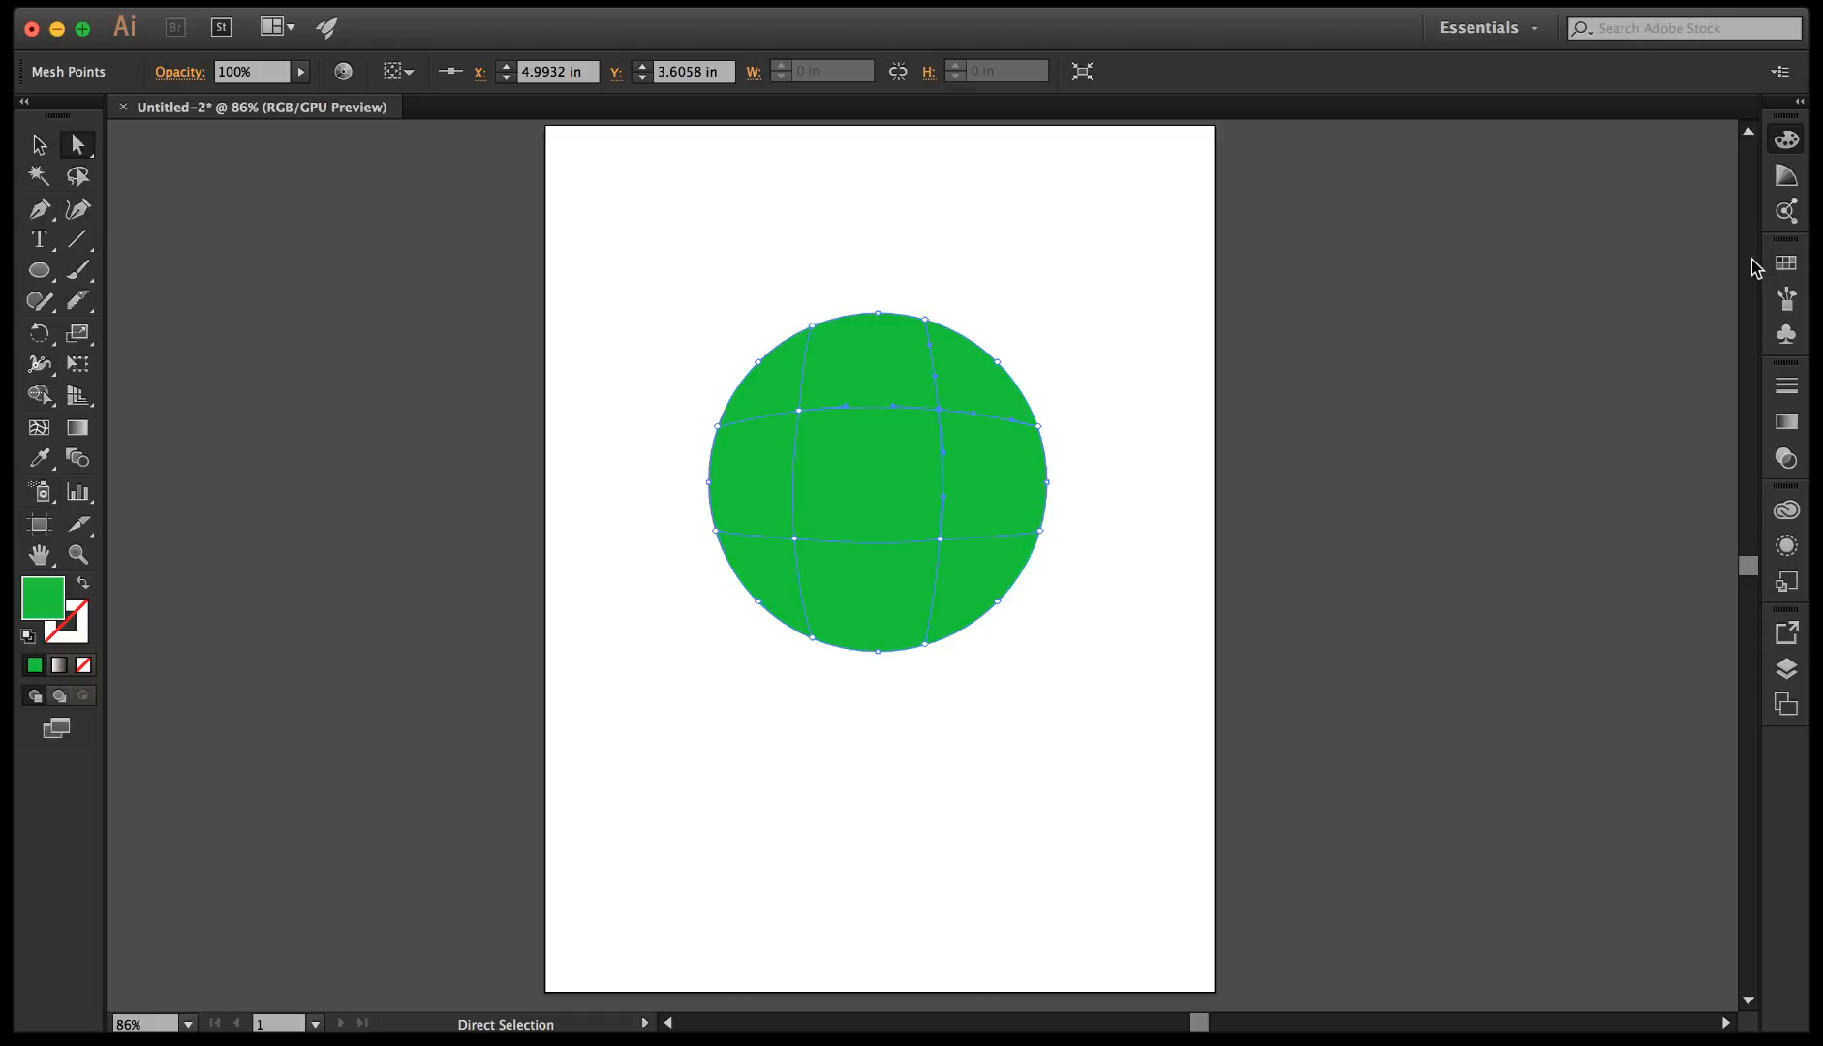
pyautogui.click(1789, 266)
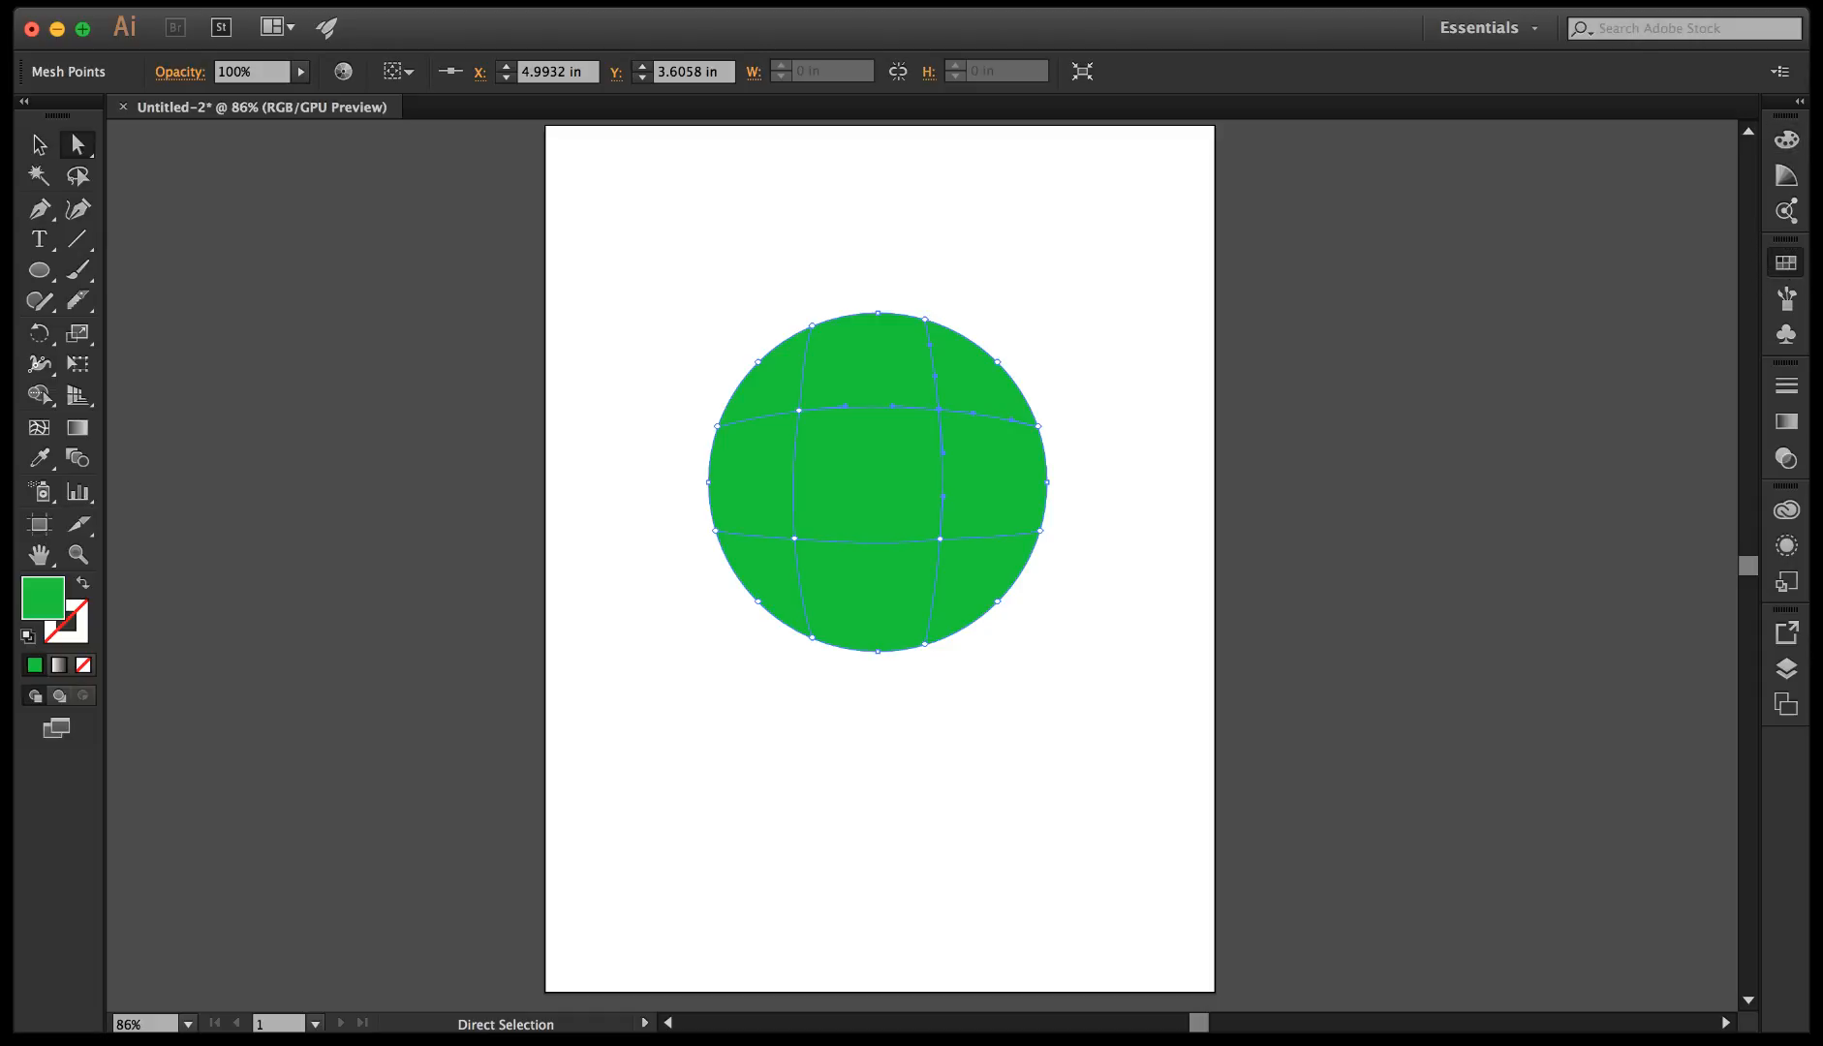
pyautogui.click(1570, 315)
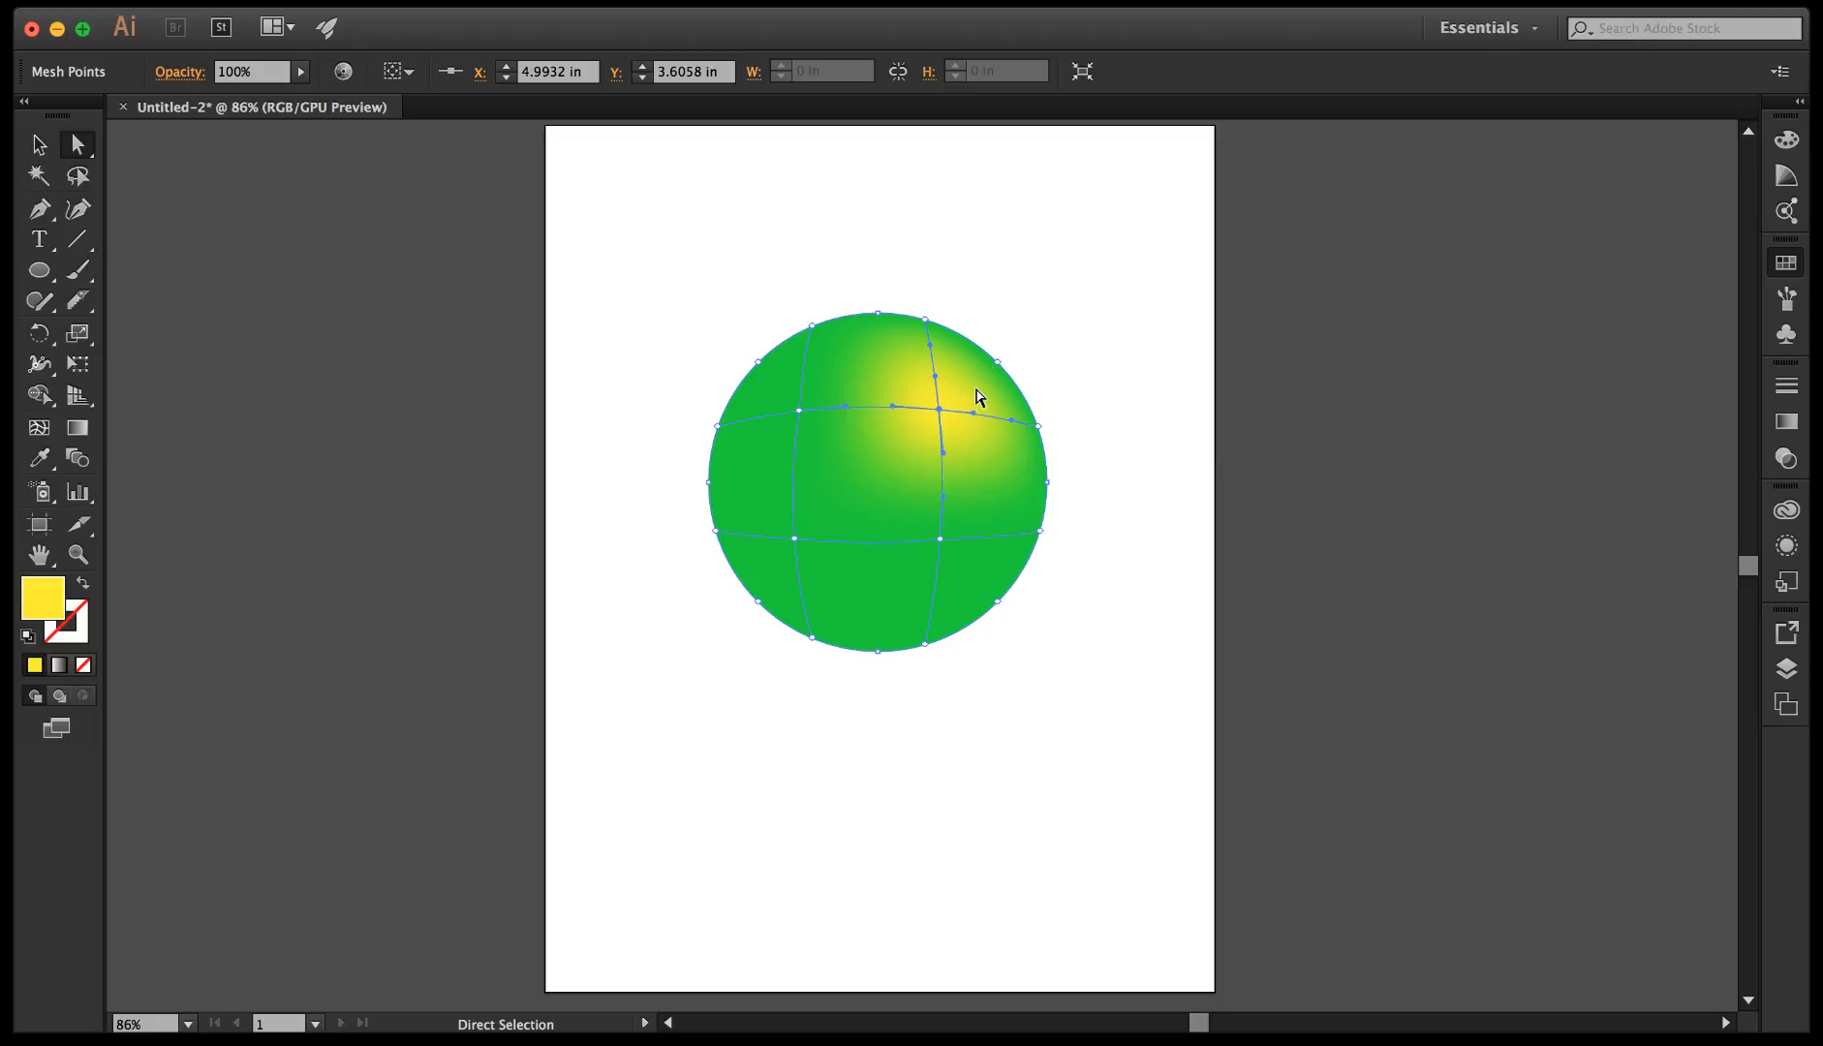
# Add a mesh point on the upper horizontal mesh line between the two inner points and colour it dark blue.
pyautogui.click(41, 433)
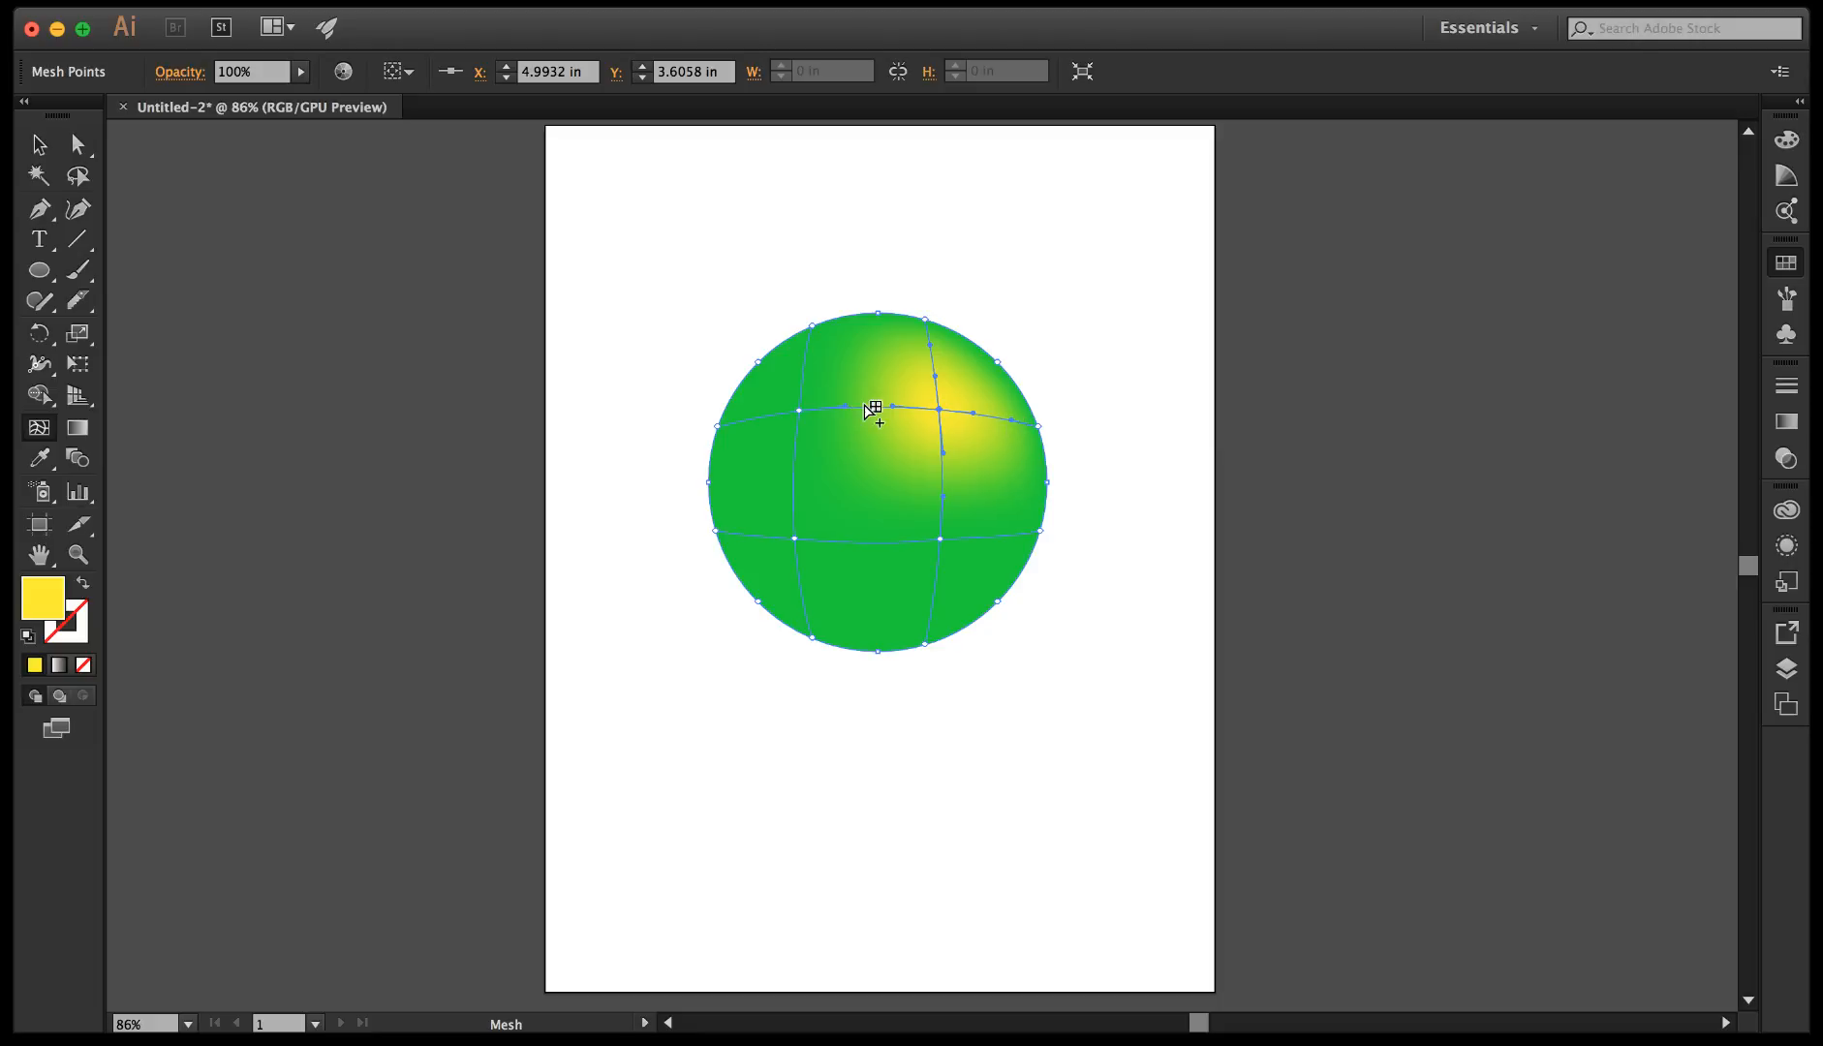
pyautogui.click(874, 408)
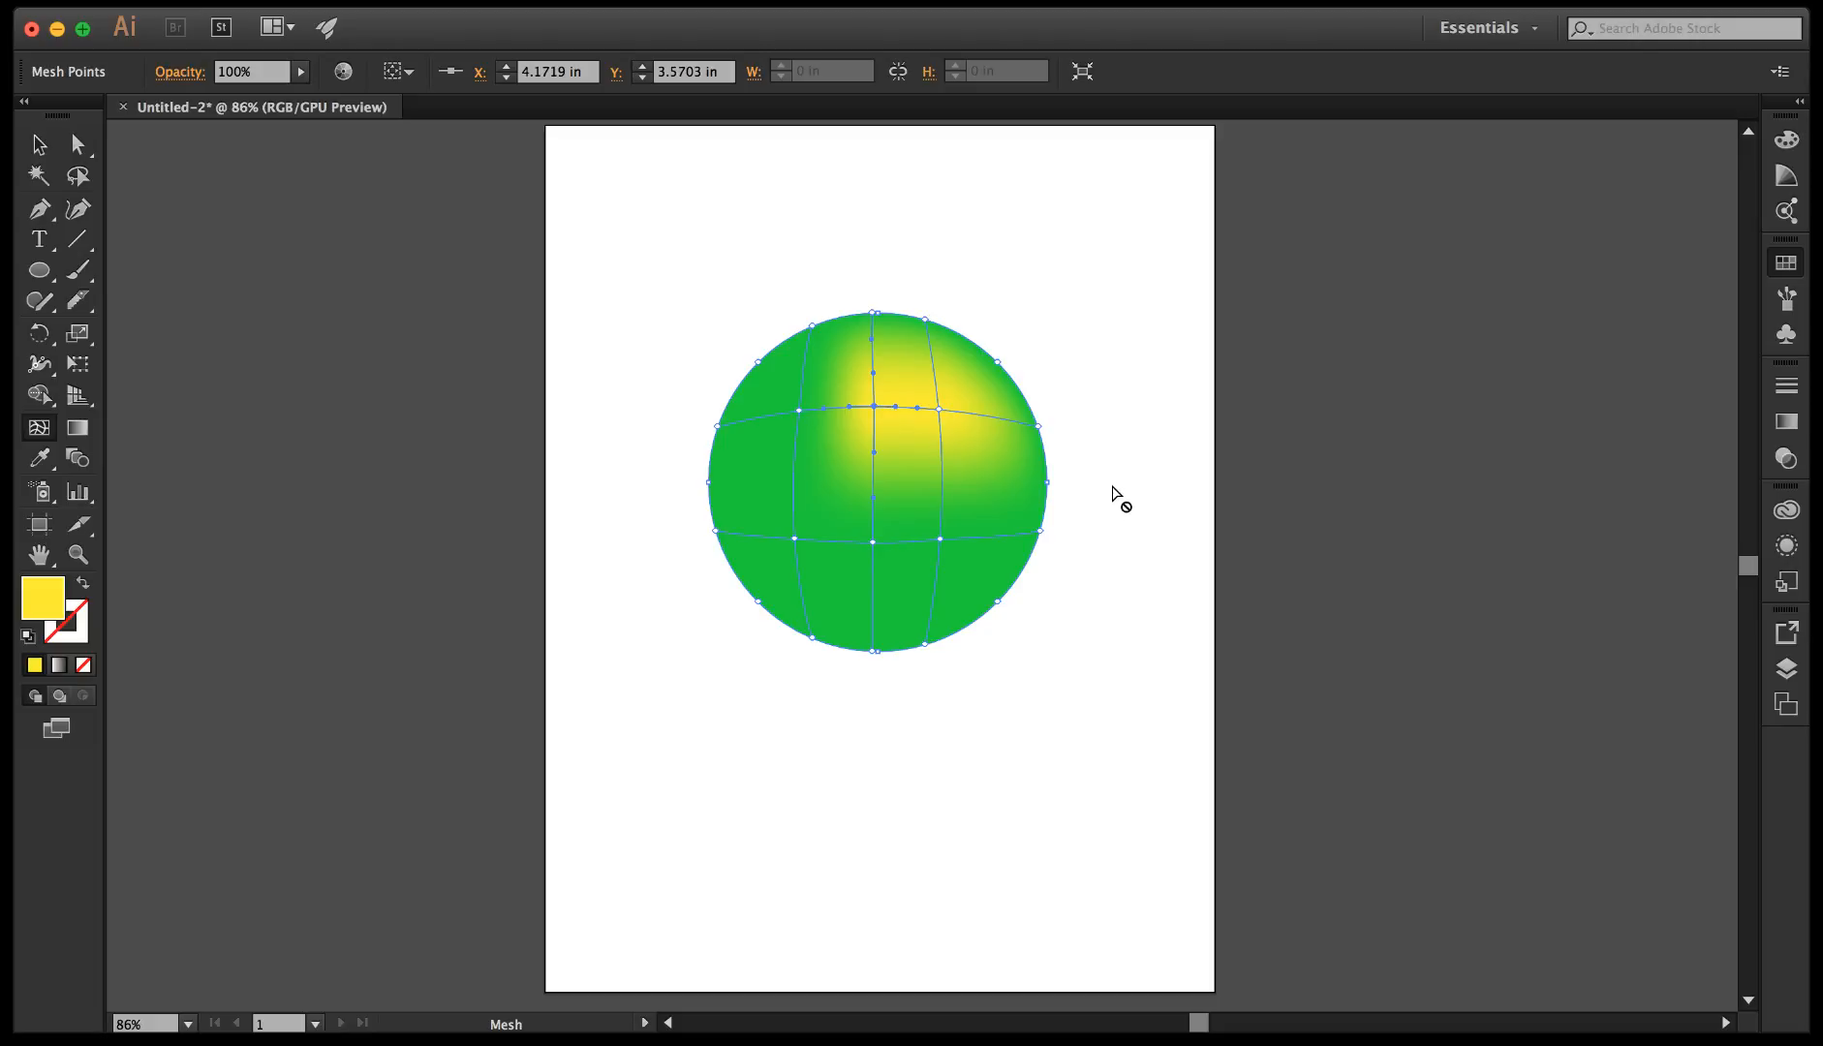
pyautogui.click(77, 146)
pyautogui.click(875, 407)
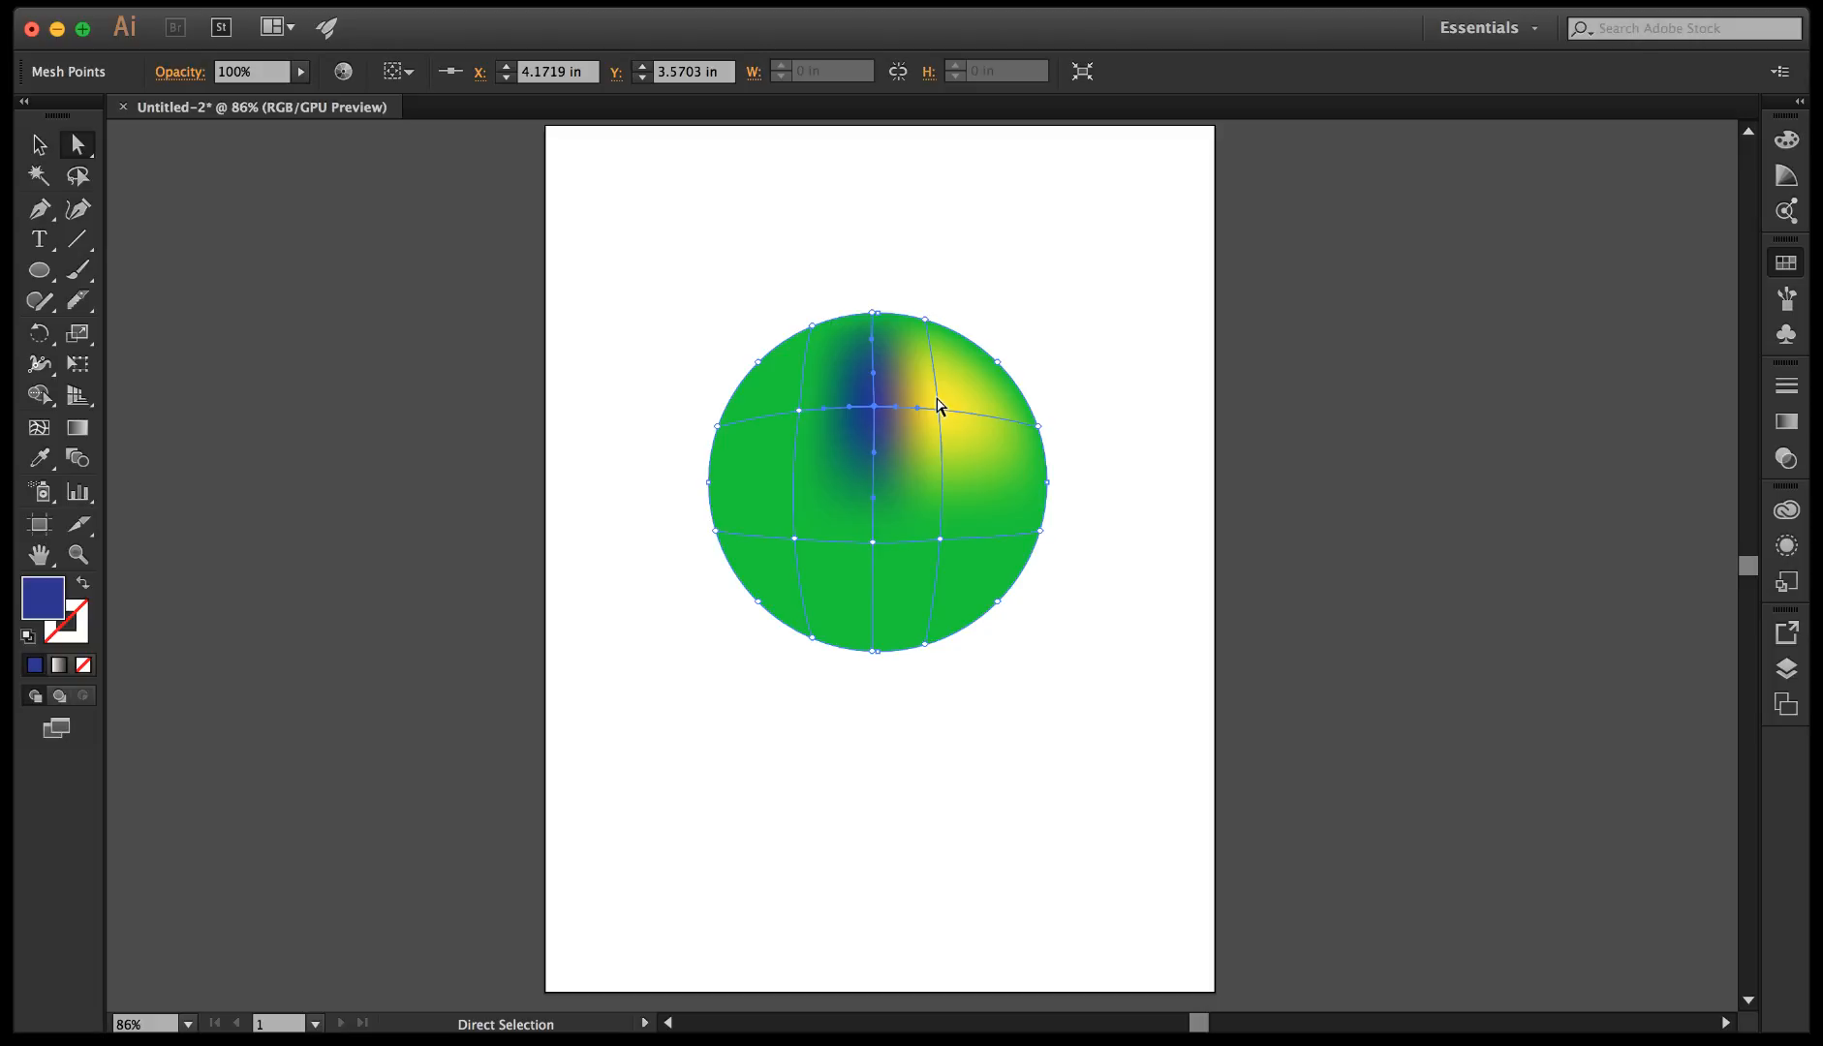
# Move the blue mesh point right, close to the yellow one, to about X 4.77 in.
pyautogui.click(874, 407)
pyautogui.moveTo(874, 409); pyautogui.dragTo(902, 409)
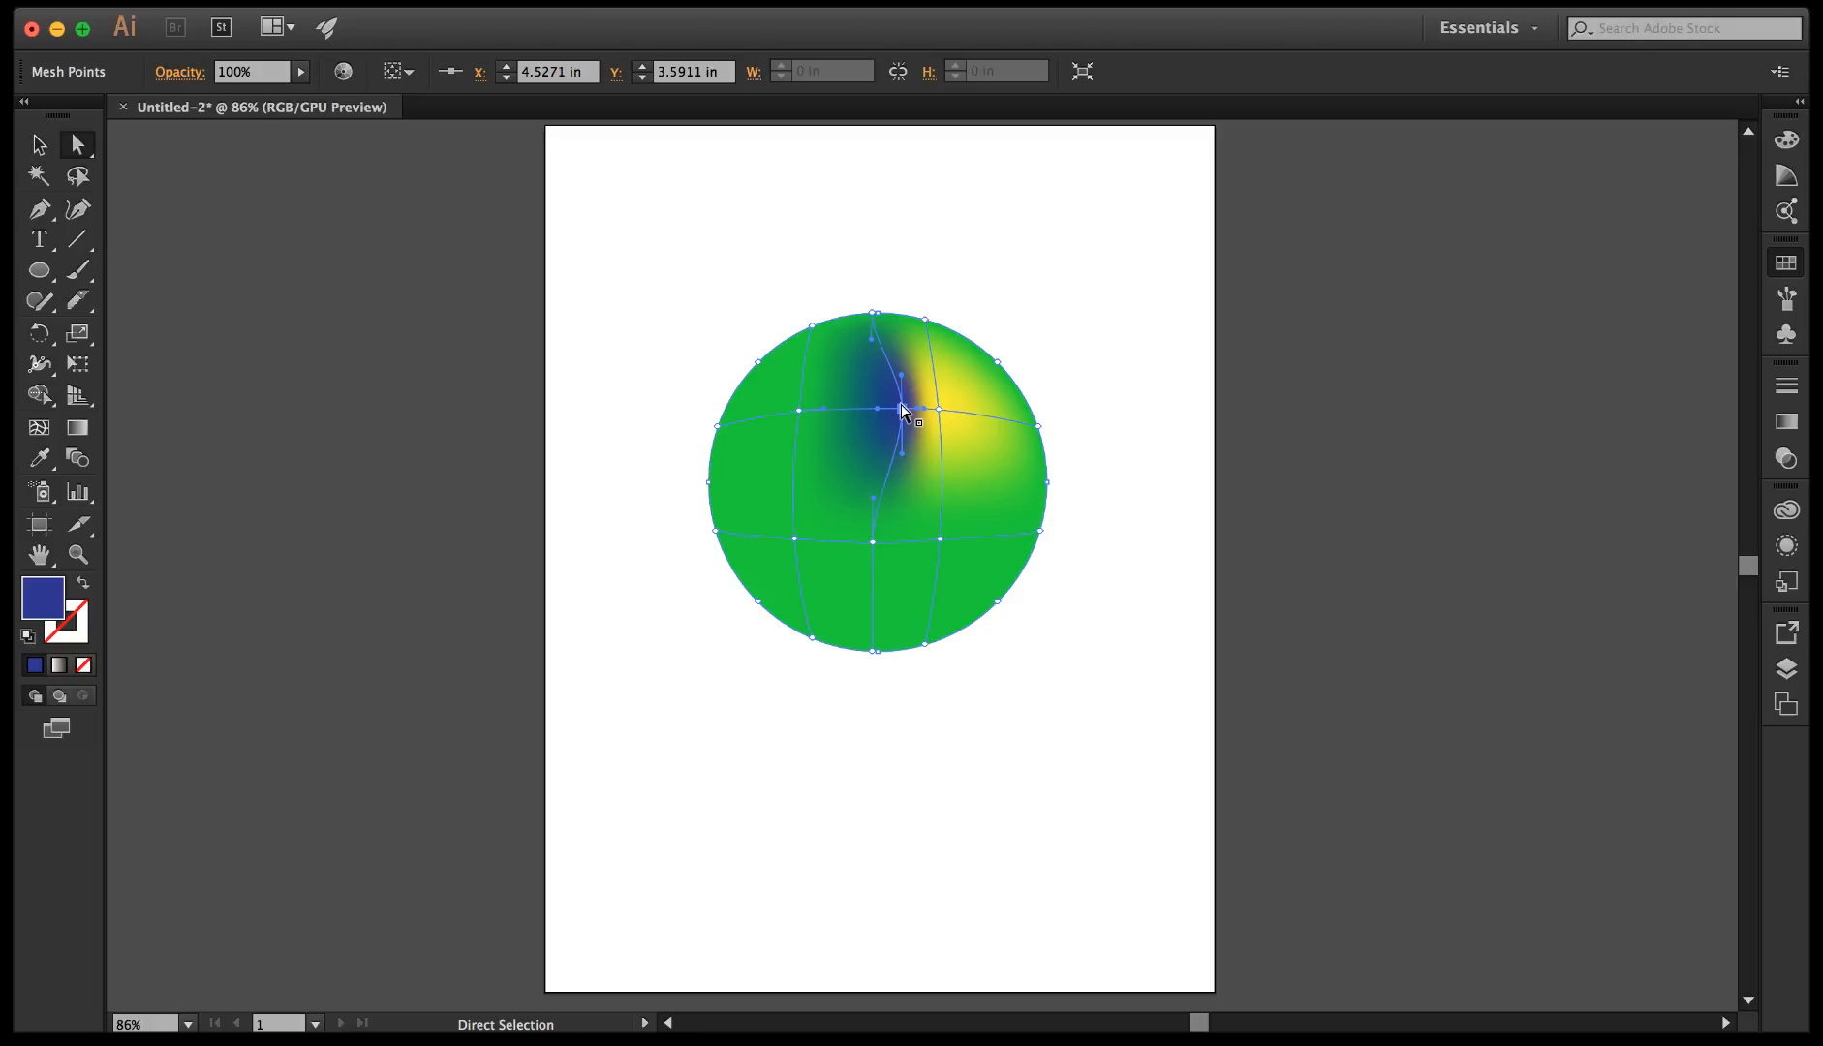
pyautogui.moveTo(902, 412); pyautogui.dragTo(921, 408)
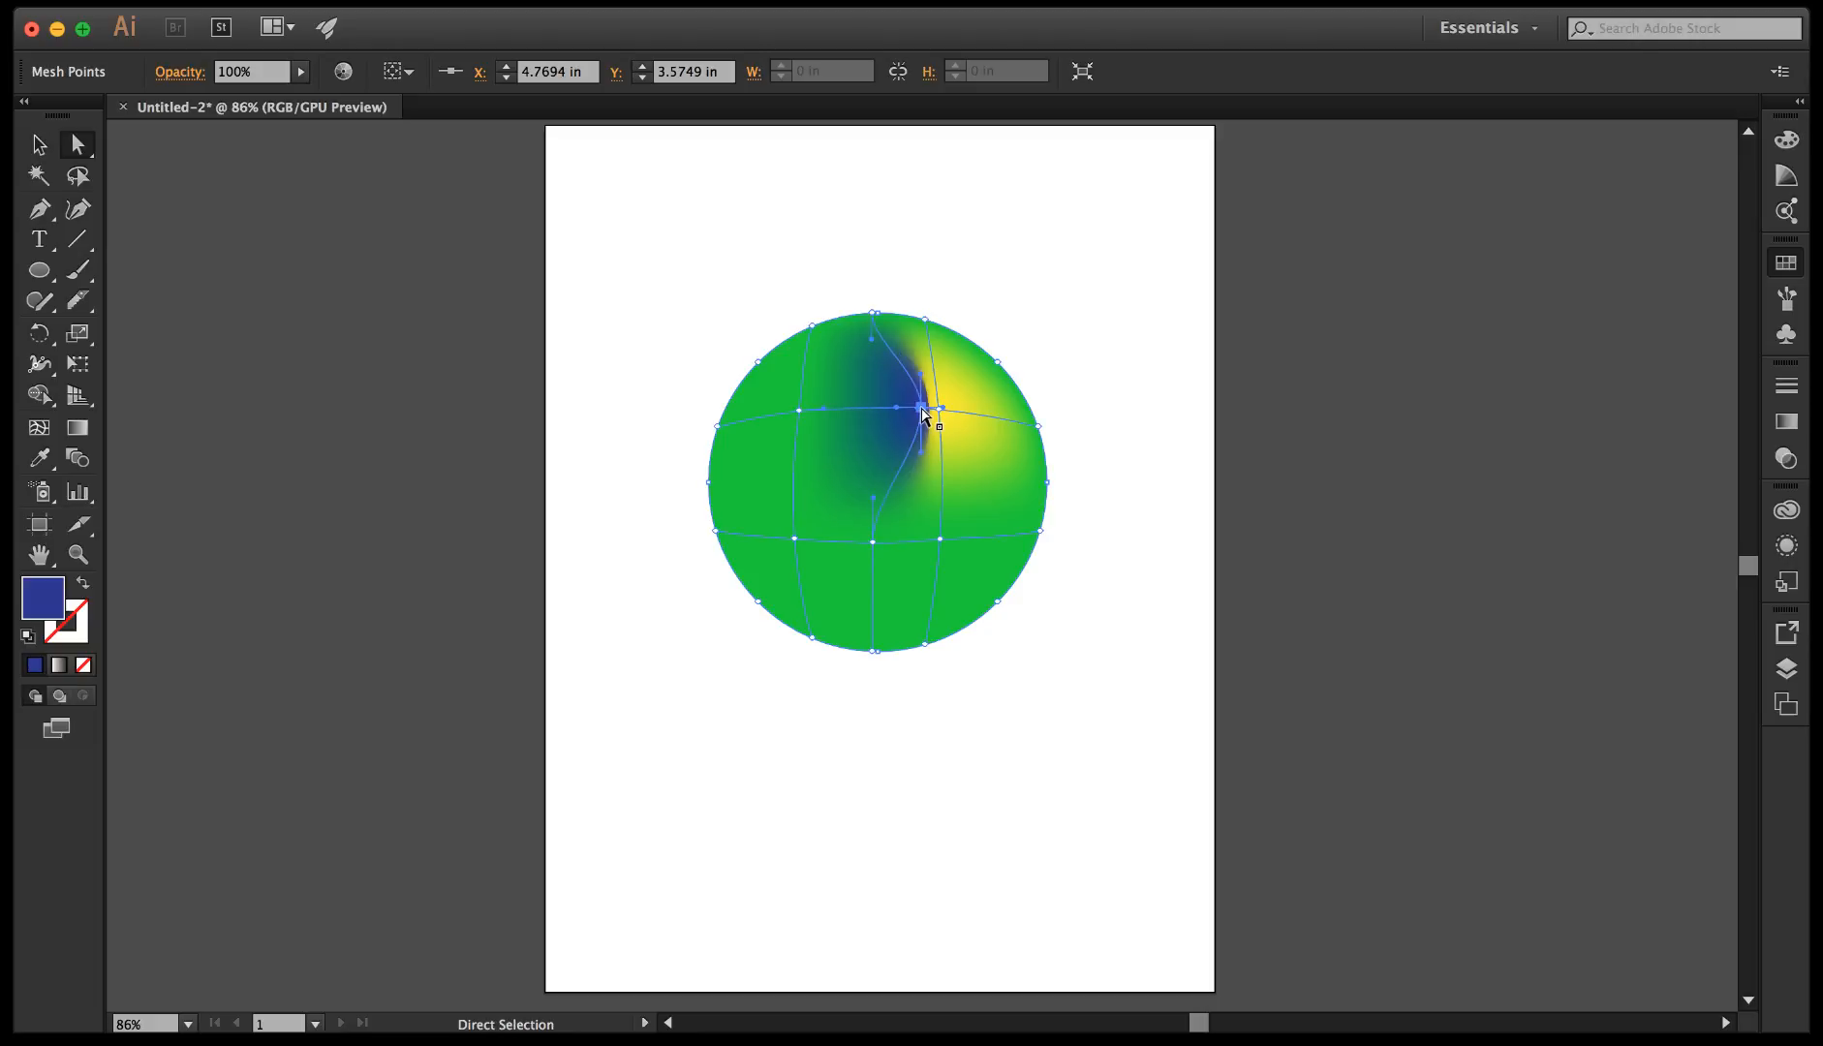
# Undo the moves of the upper middle mesh point and its blue colour, going back to its teal green.
pyautogui.click(1169, 417)
pyautogui.press('super')
pyautogui.click(1014, 484)
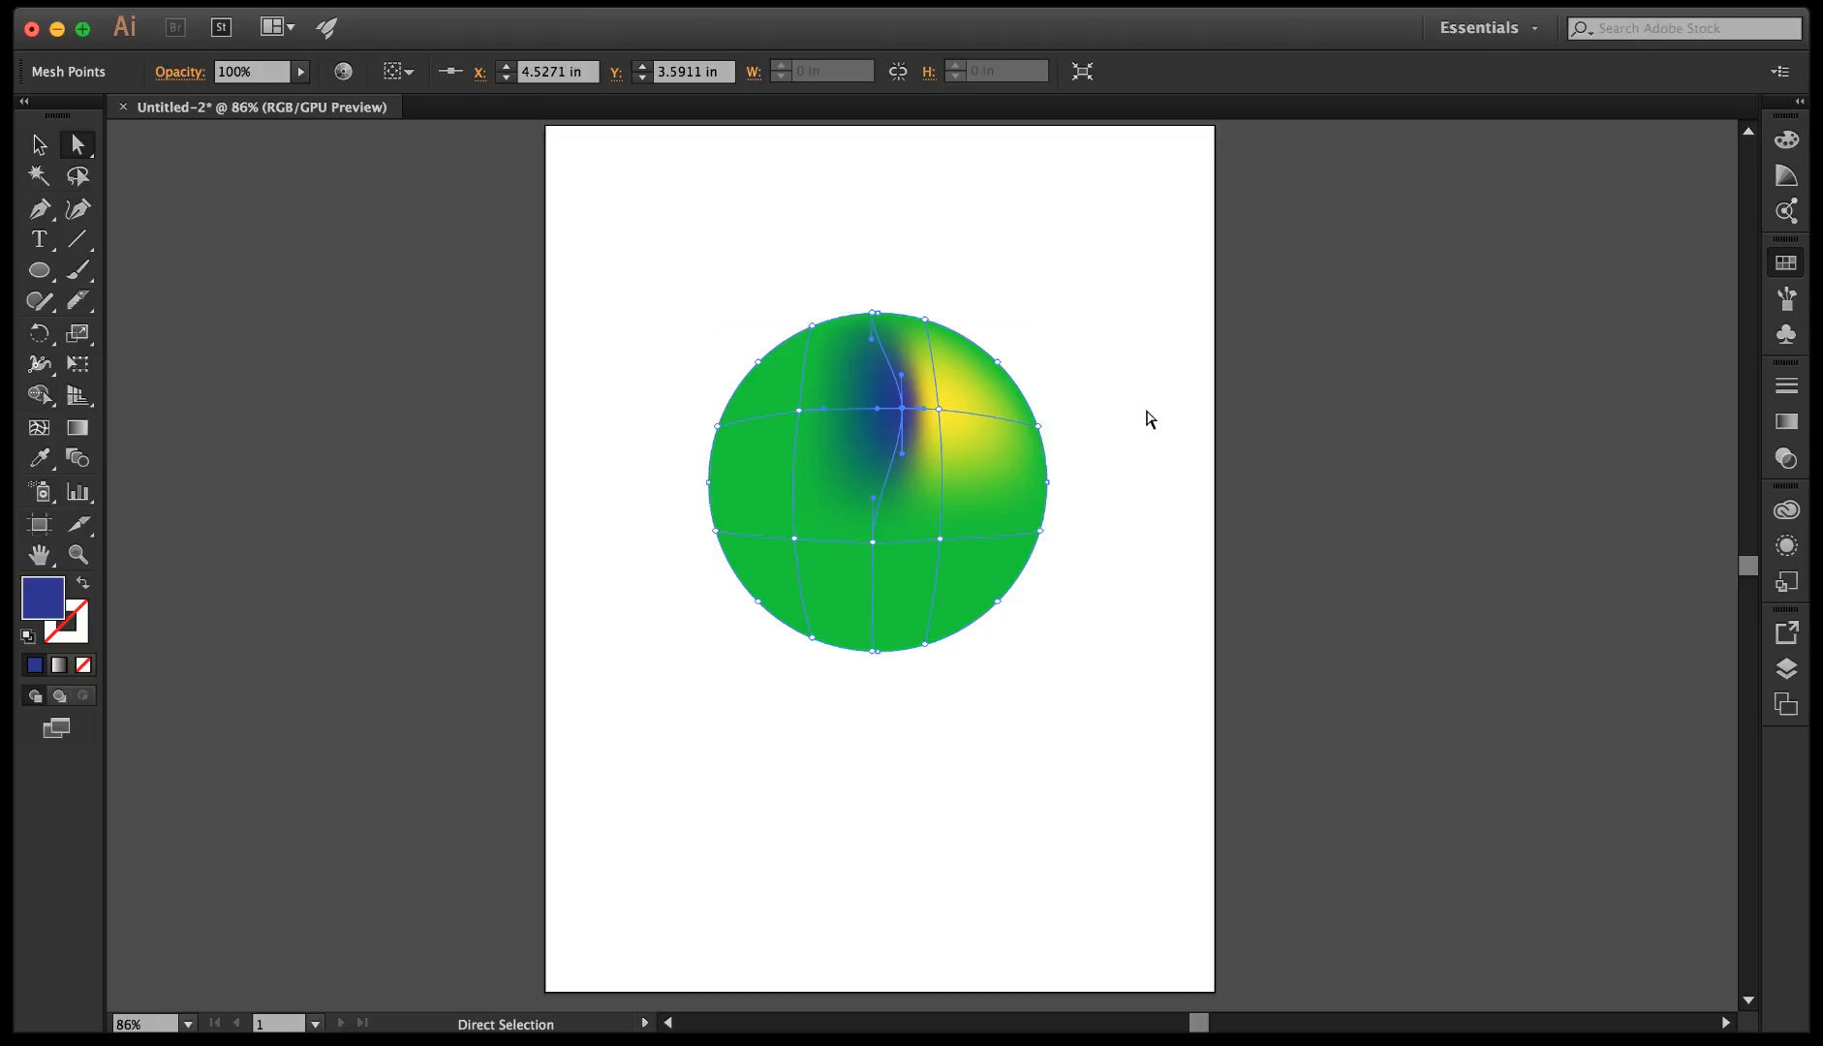
pyautogui.press('super+z')
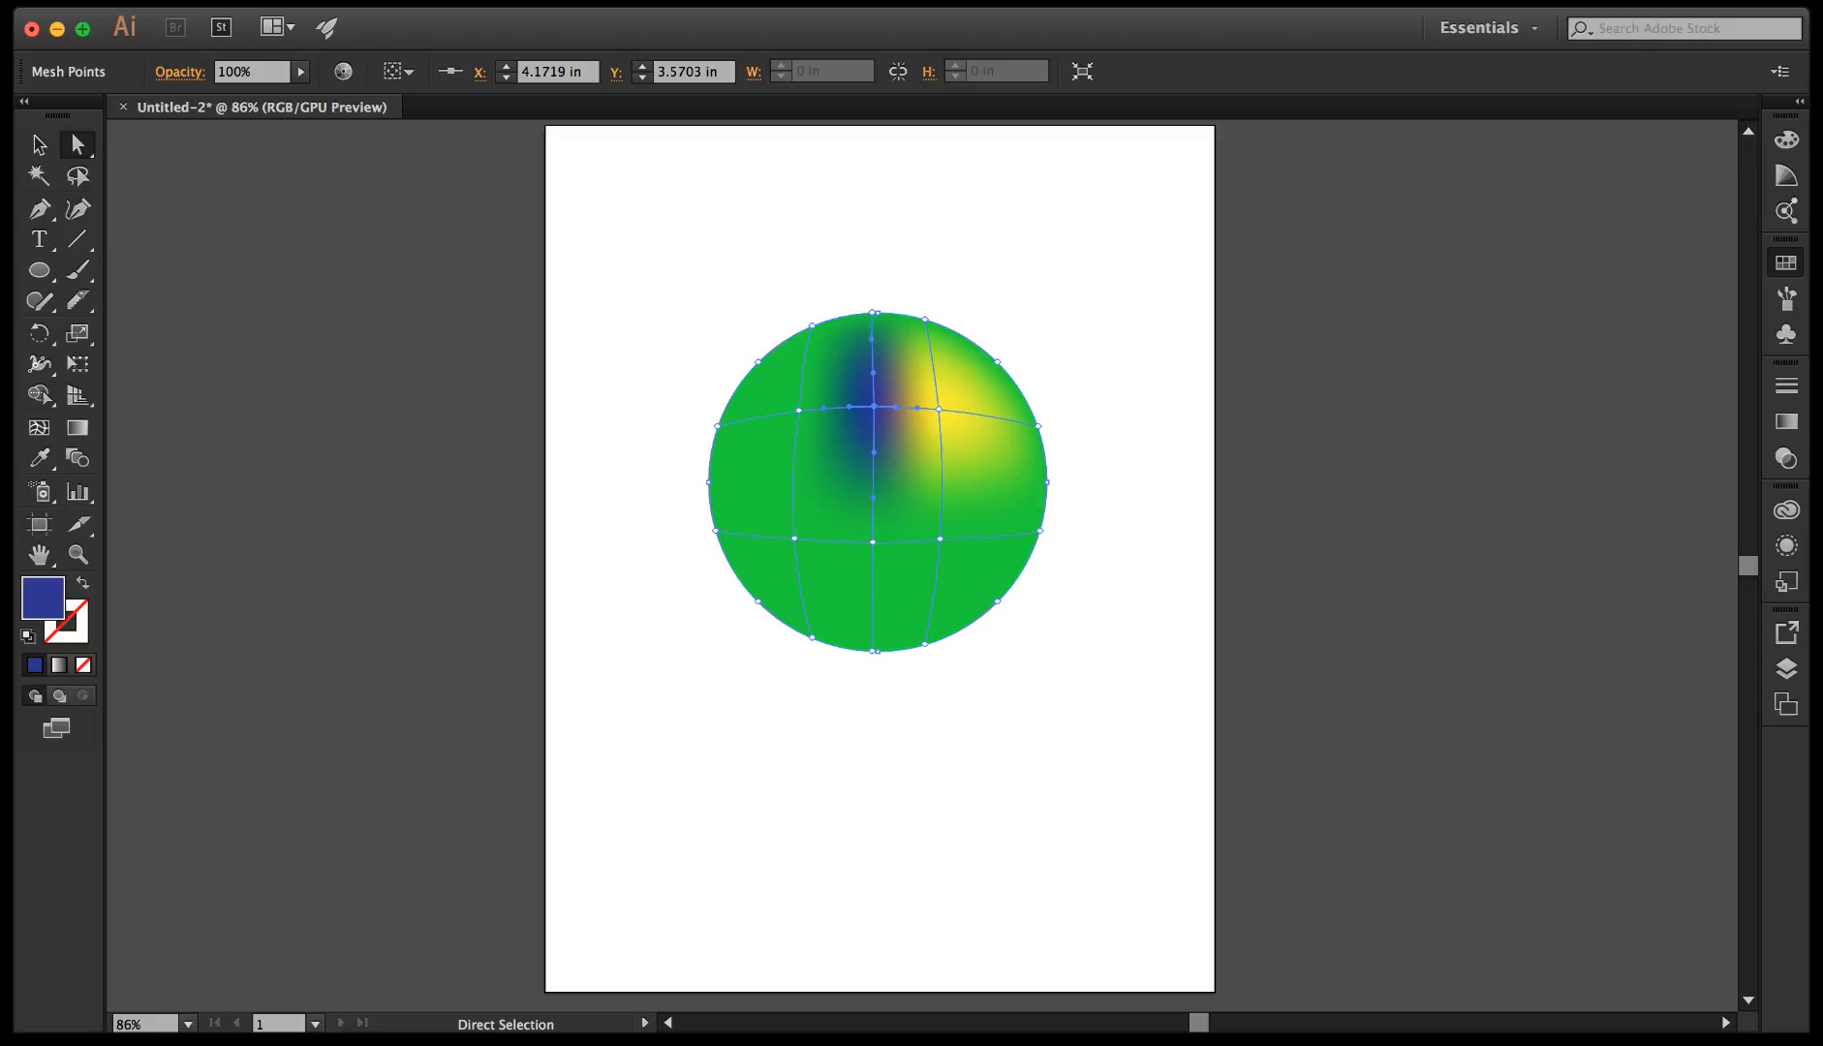
pyautogui.press('super+z')
pyautogui.press('super+z')
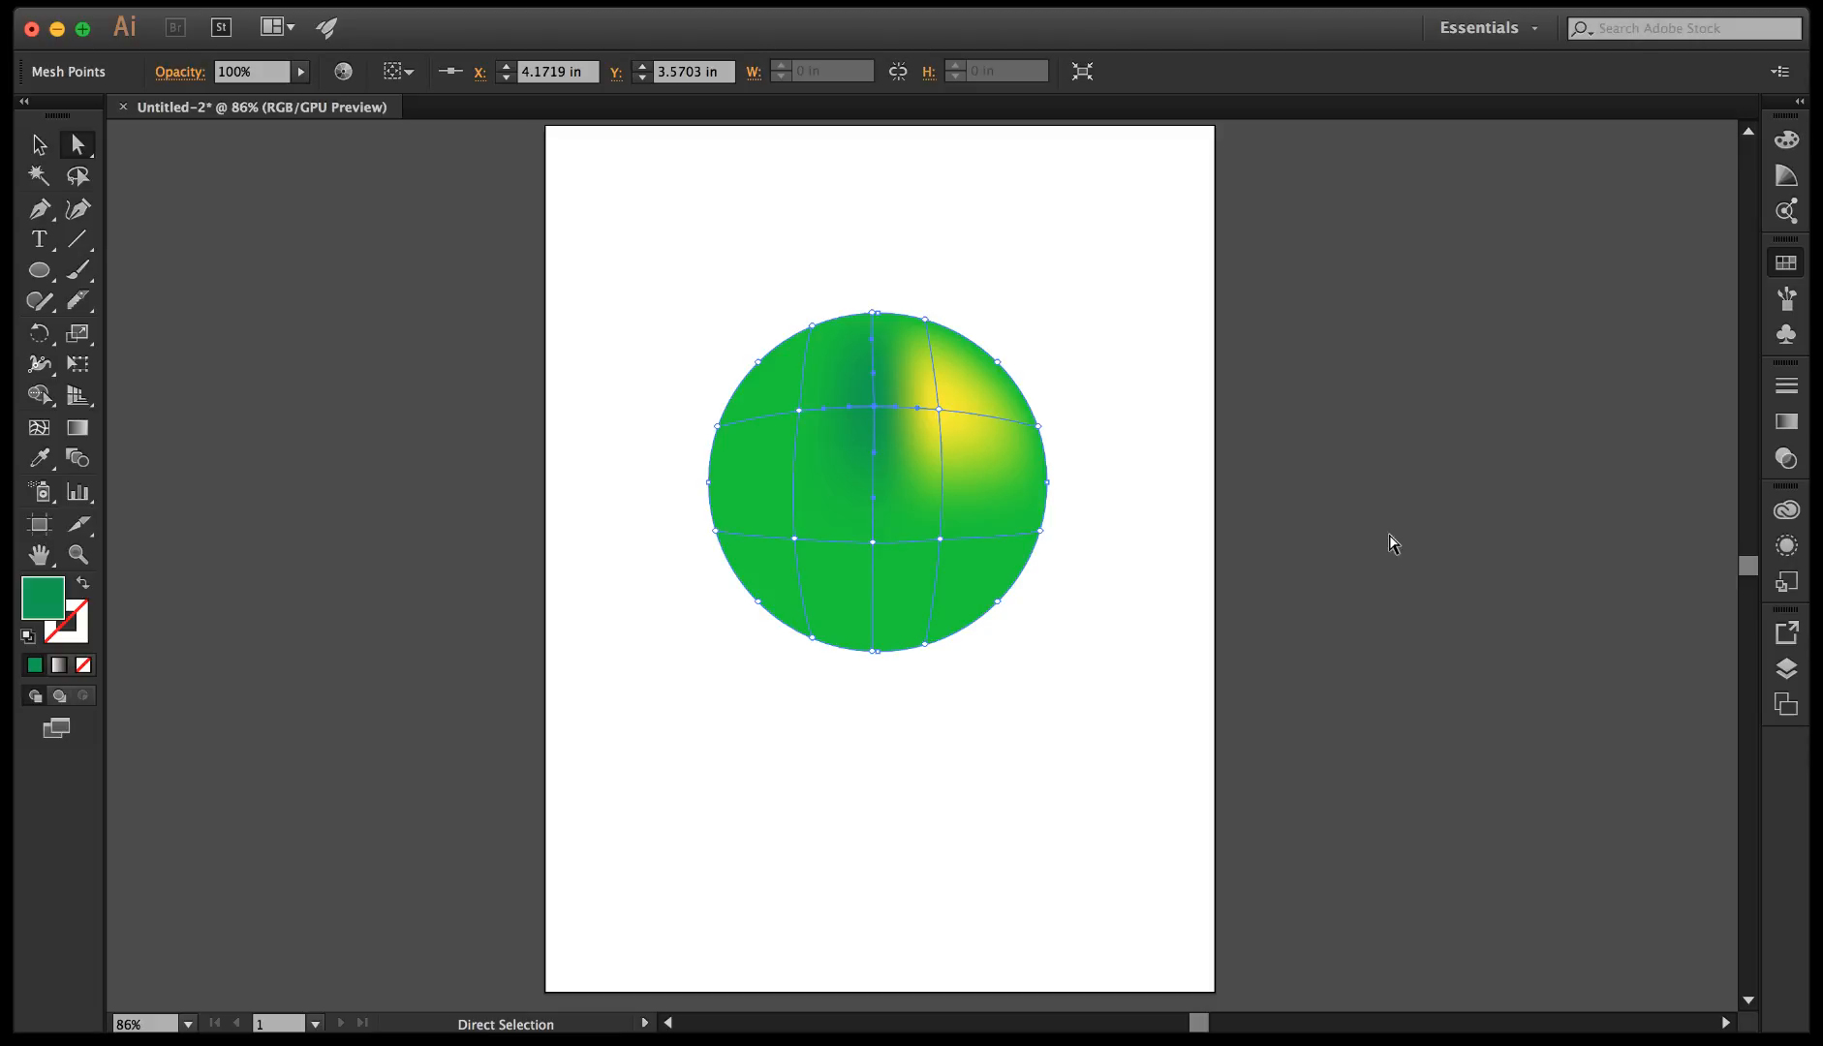
pyautogui.press('super+z')
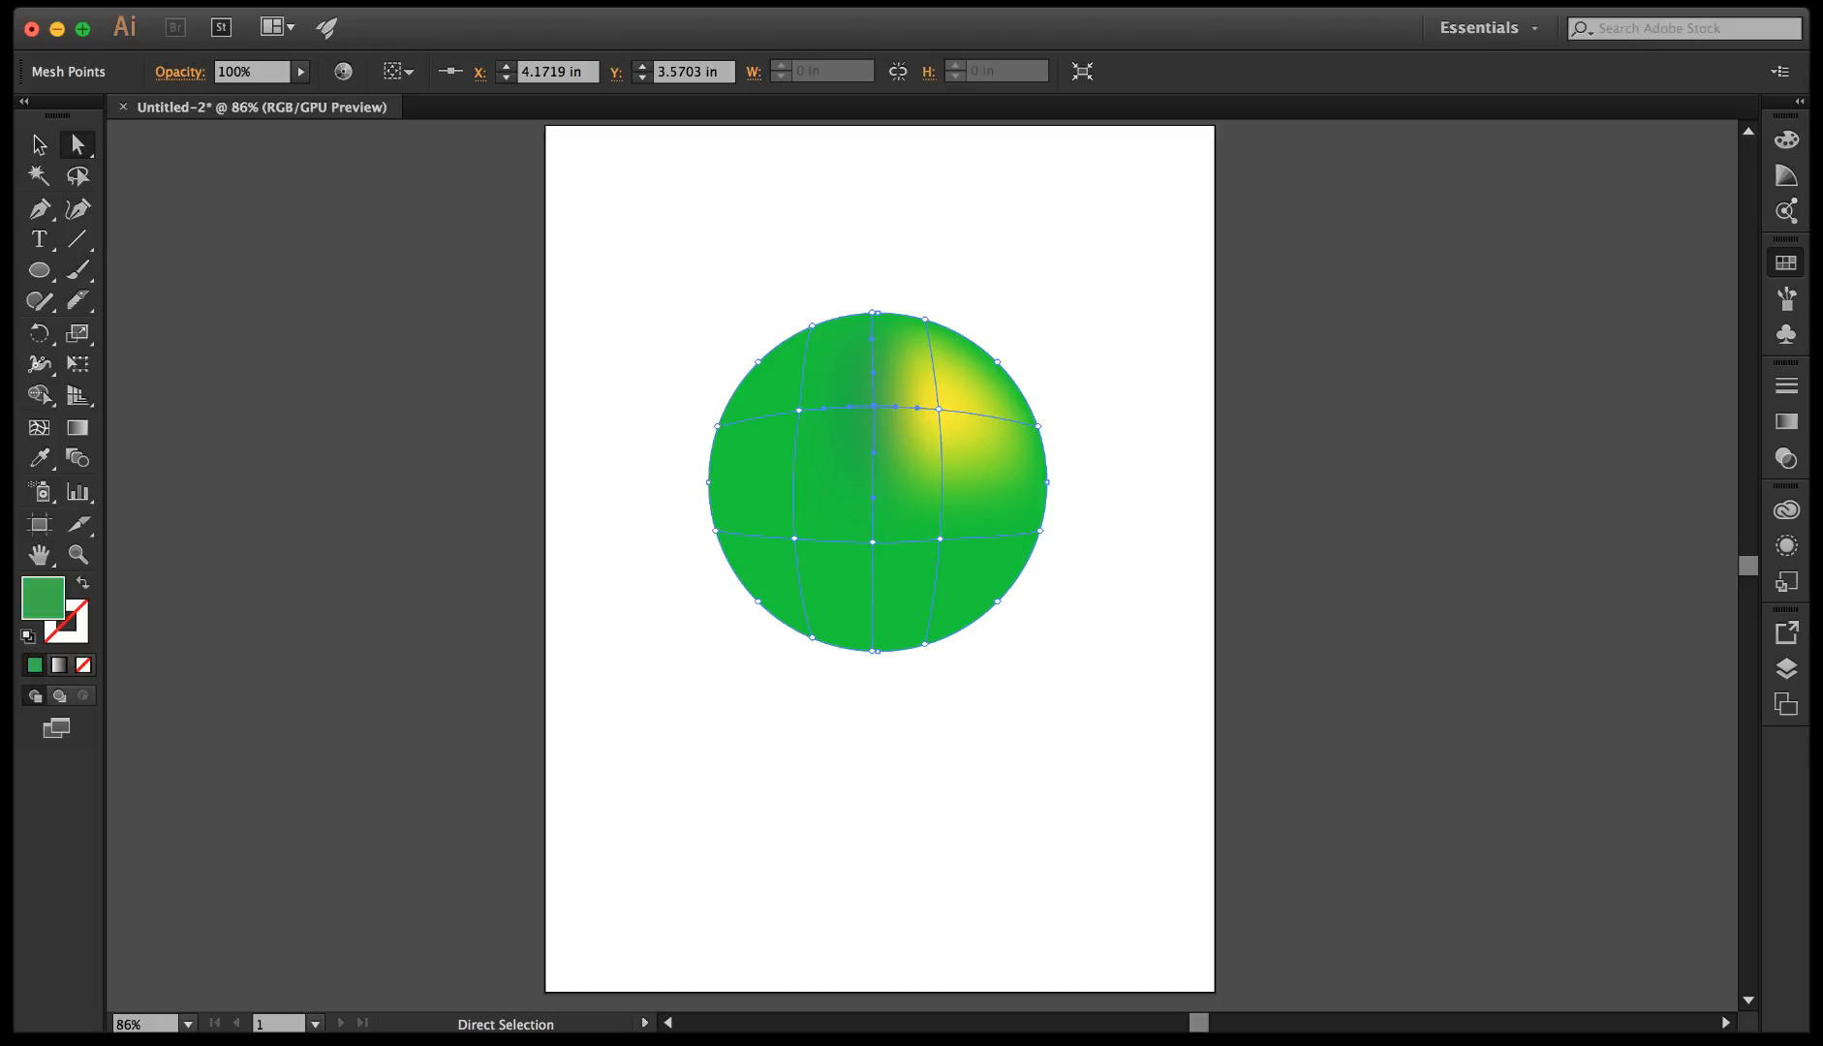
pyautogui.press('super+shift+z')
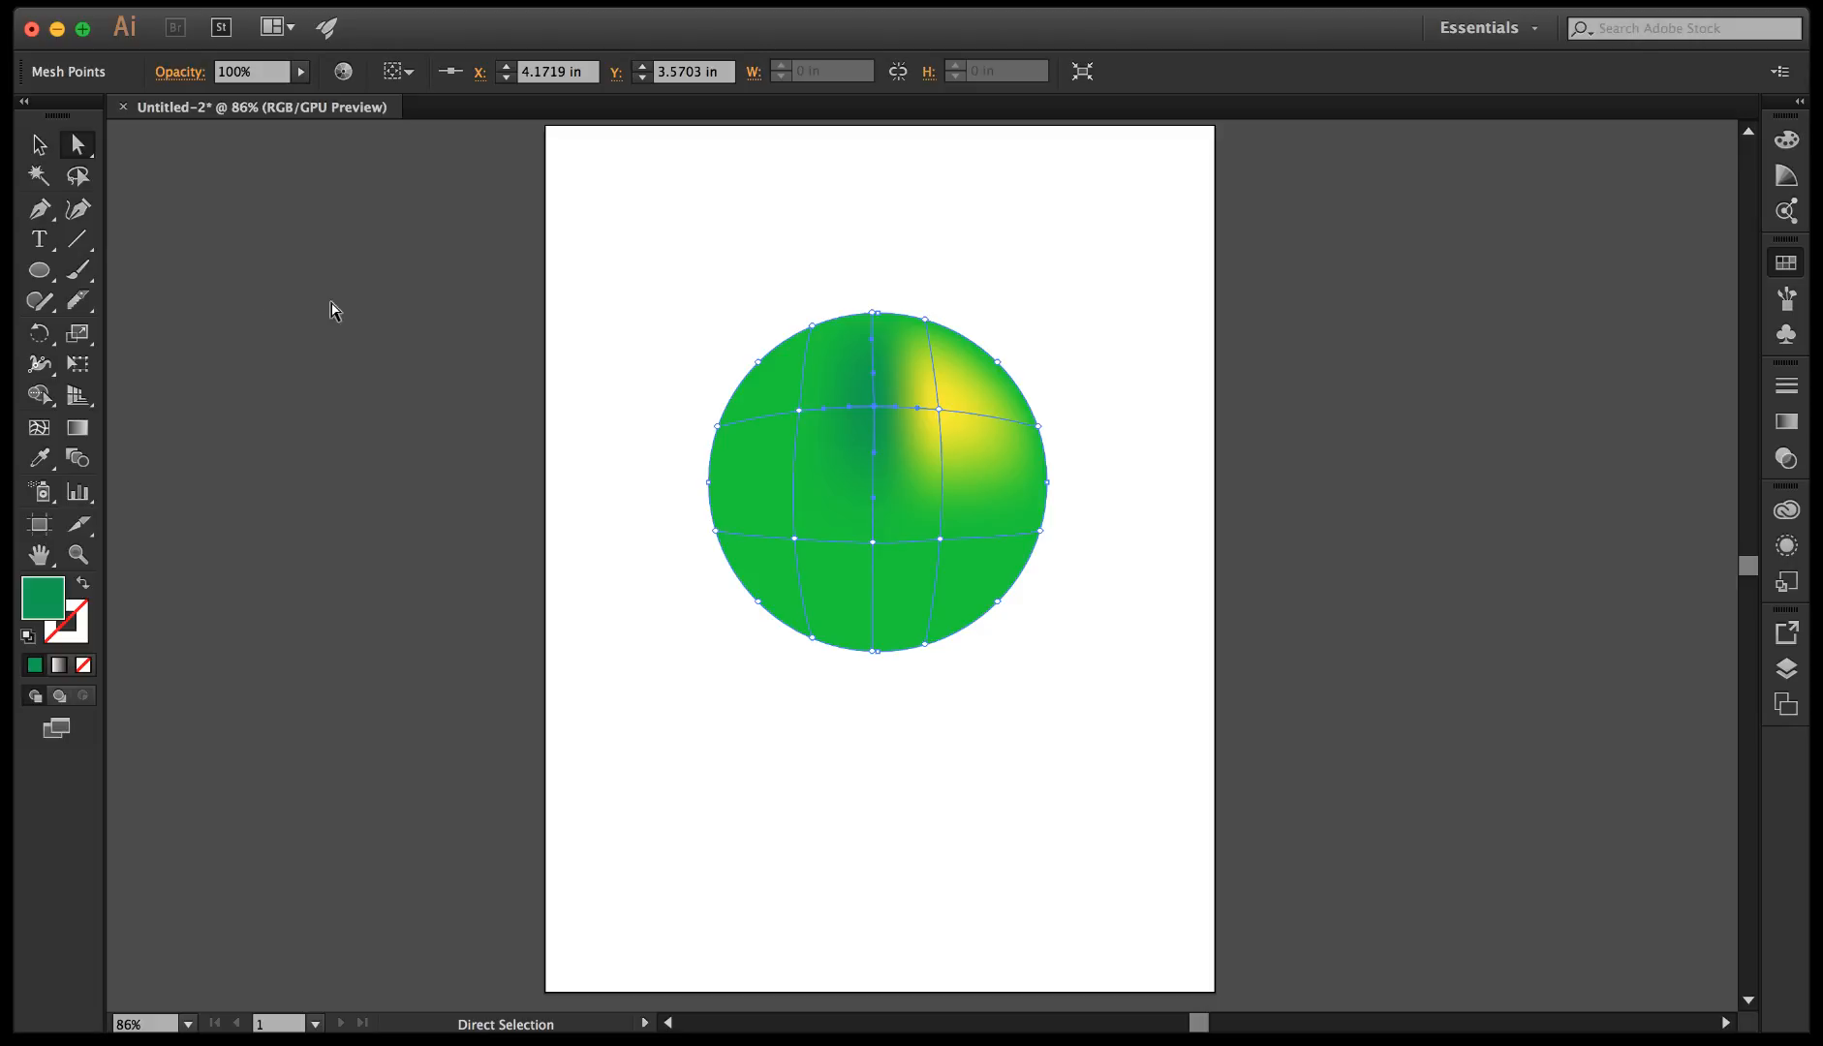
# Select the inner lower-right mesh point and colour it yellow.
pyautogui.click(77, 153)
pyautogui.click(940, 539)
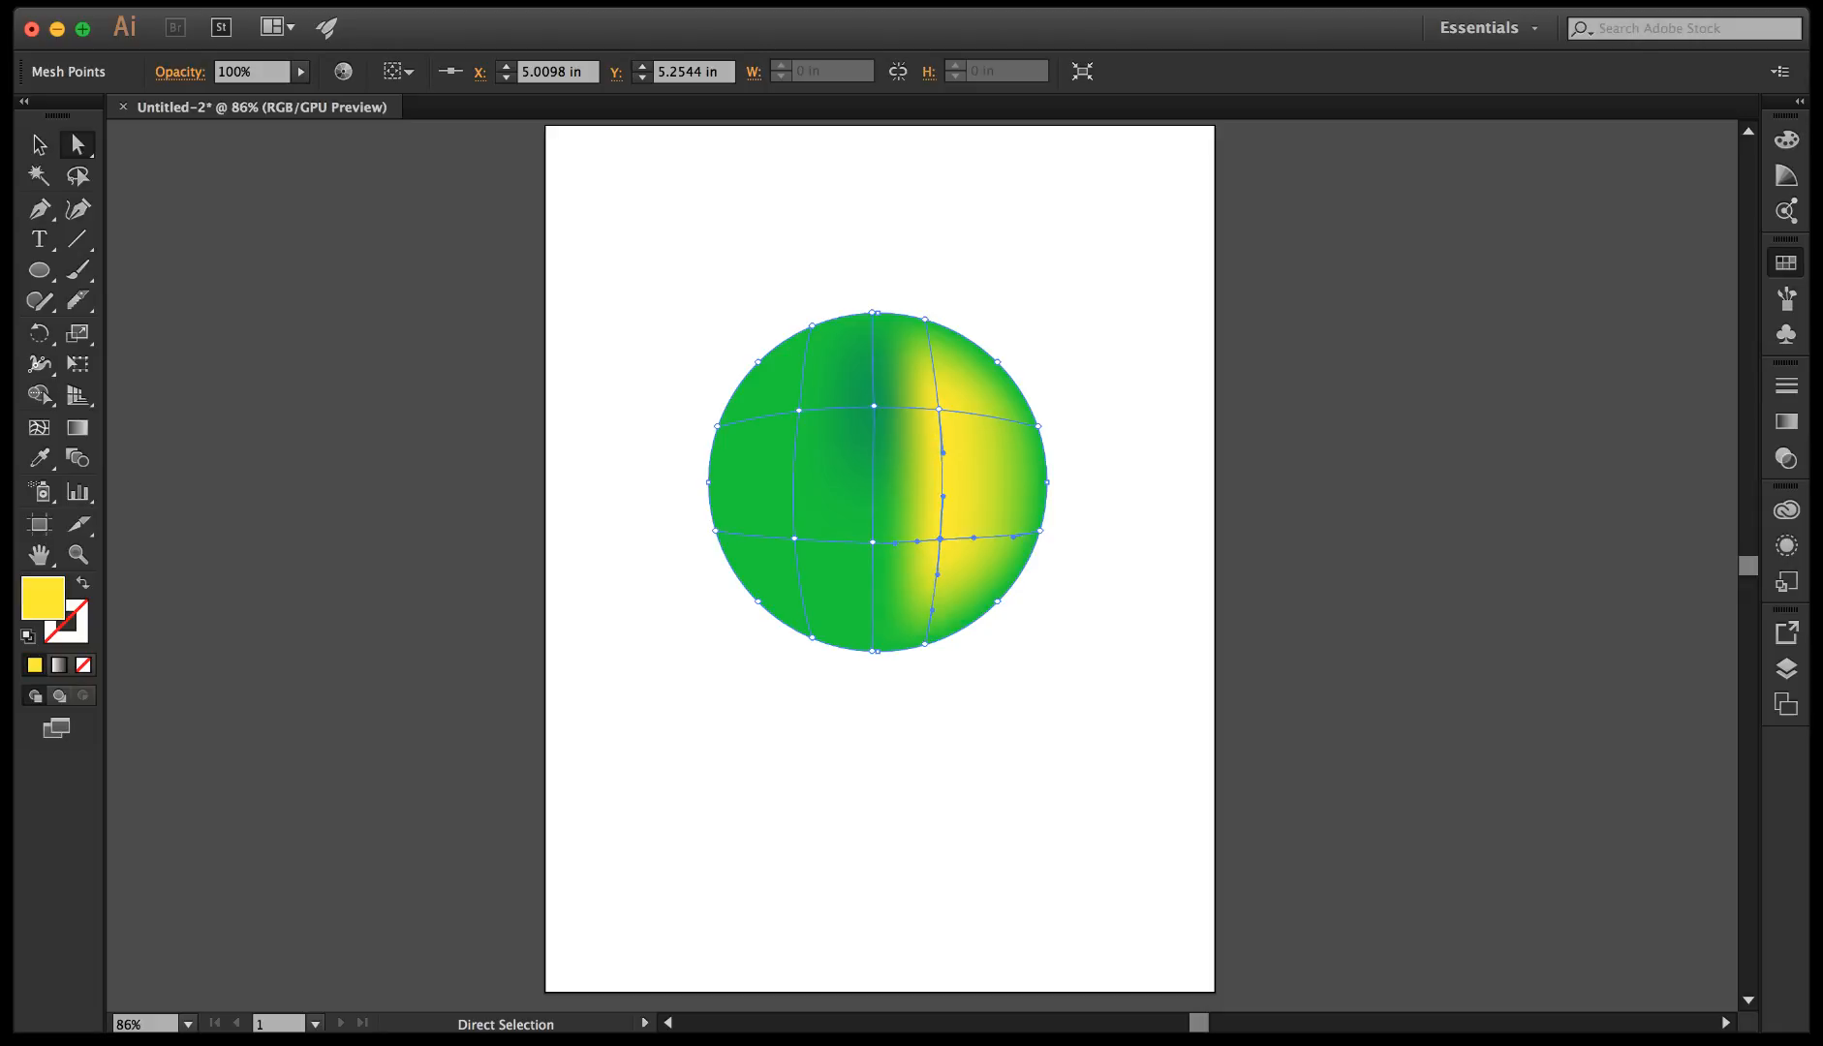
# Fill the whole mesh circle with a darker green and colour the inner upper-right mesh point light yellow-green.
pyautogui.press('v')
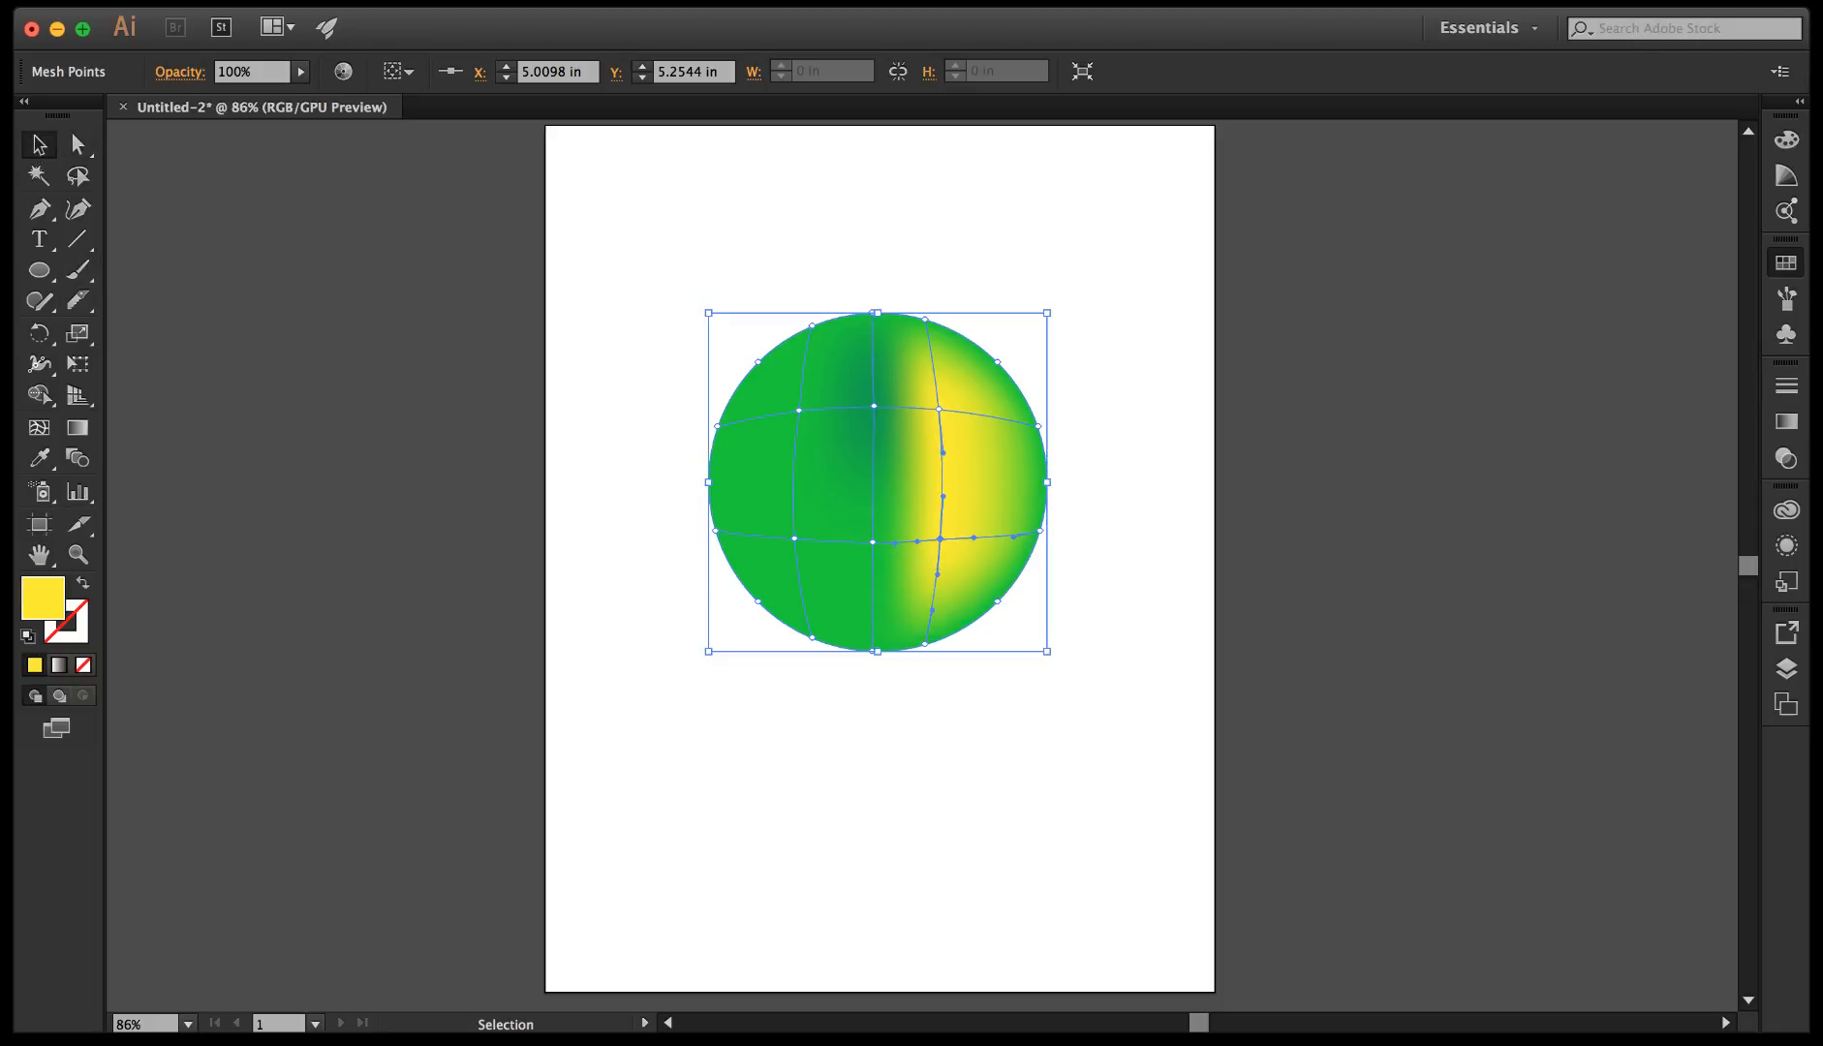
pyautogui.click(753, 533)
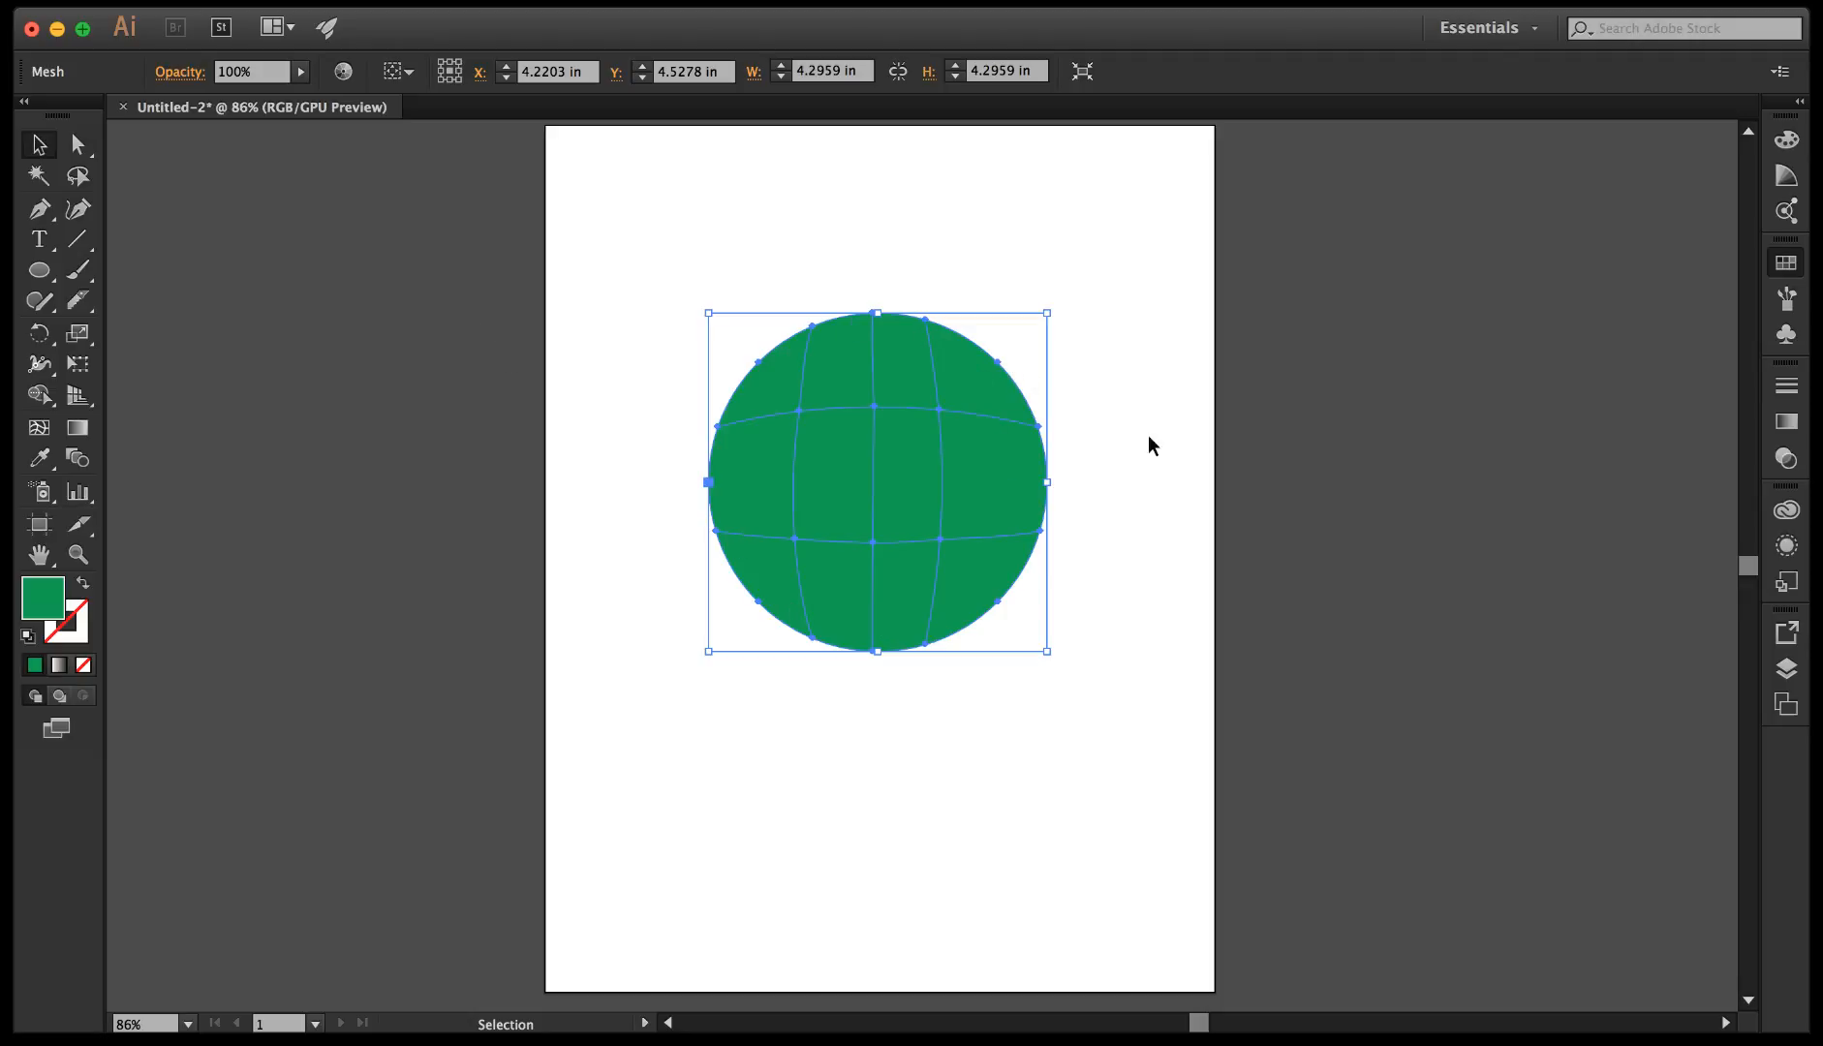
pyautogui.click(77, 148)
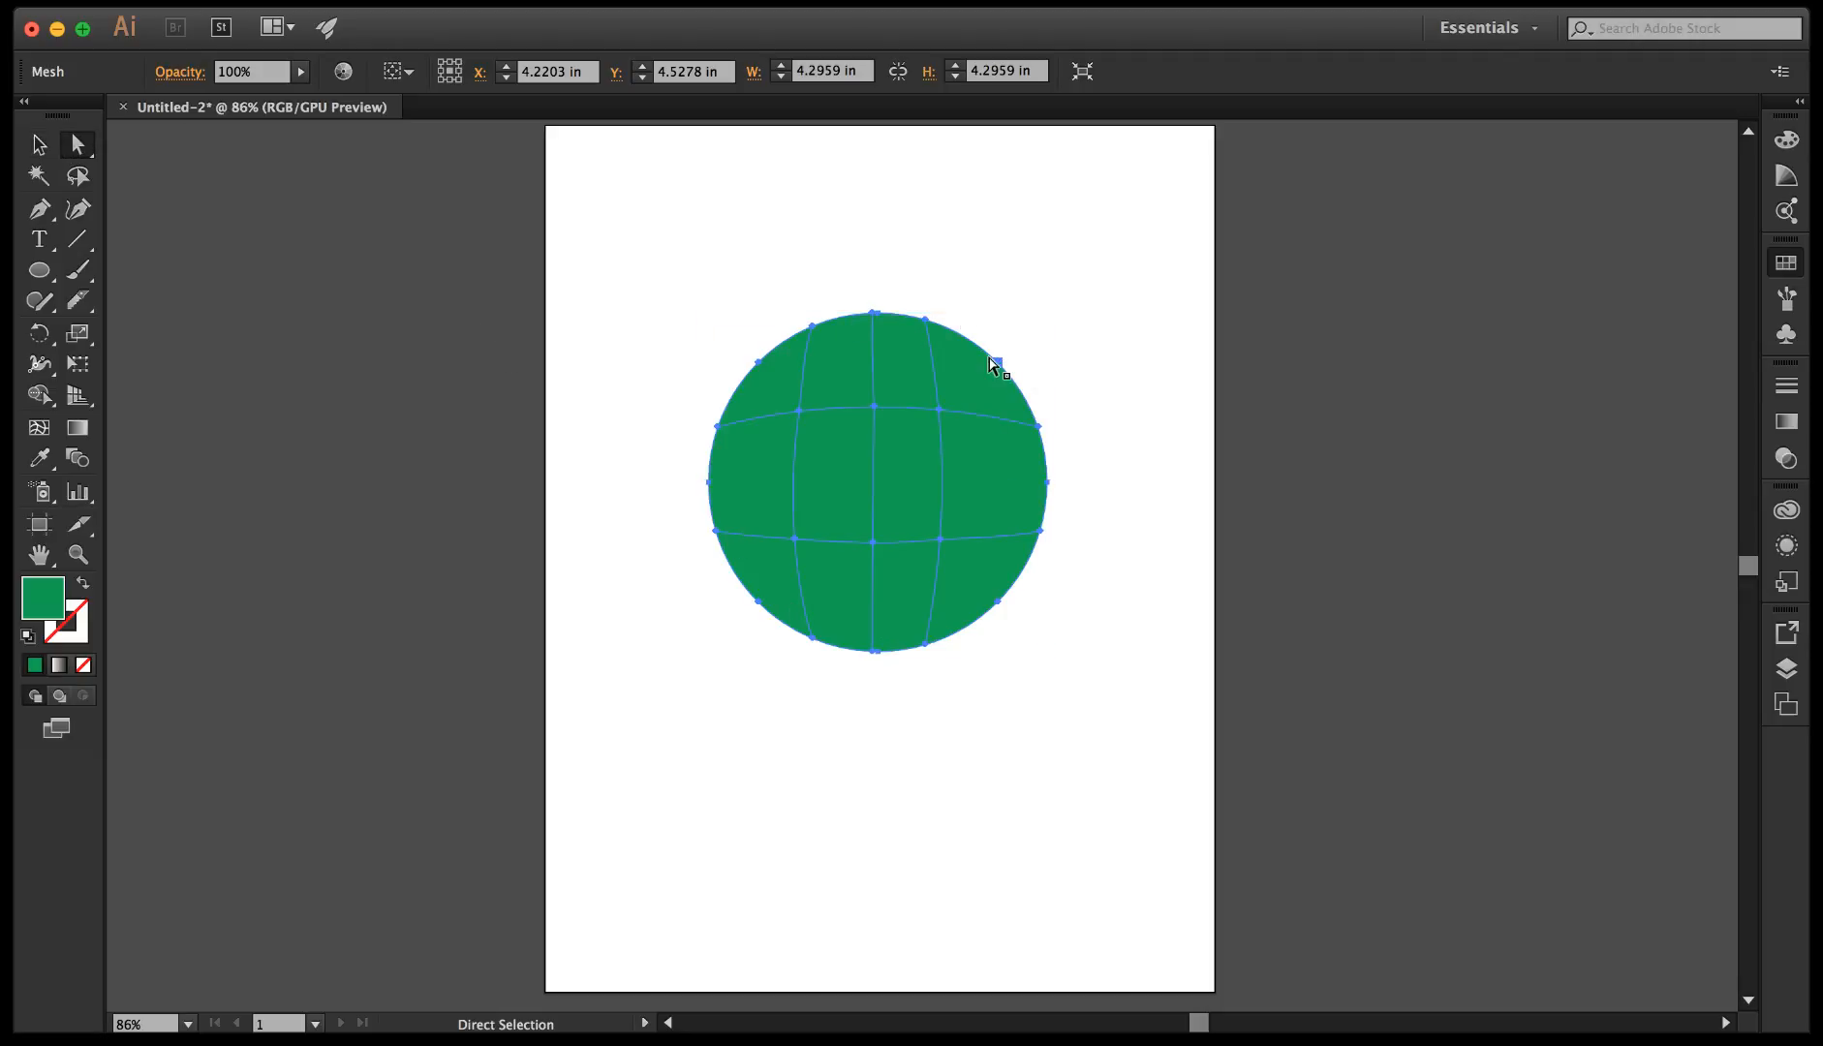
pyautogui.click(939, 409)
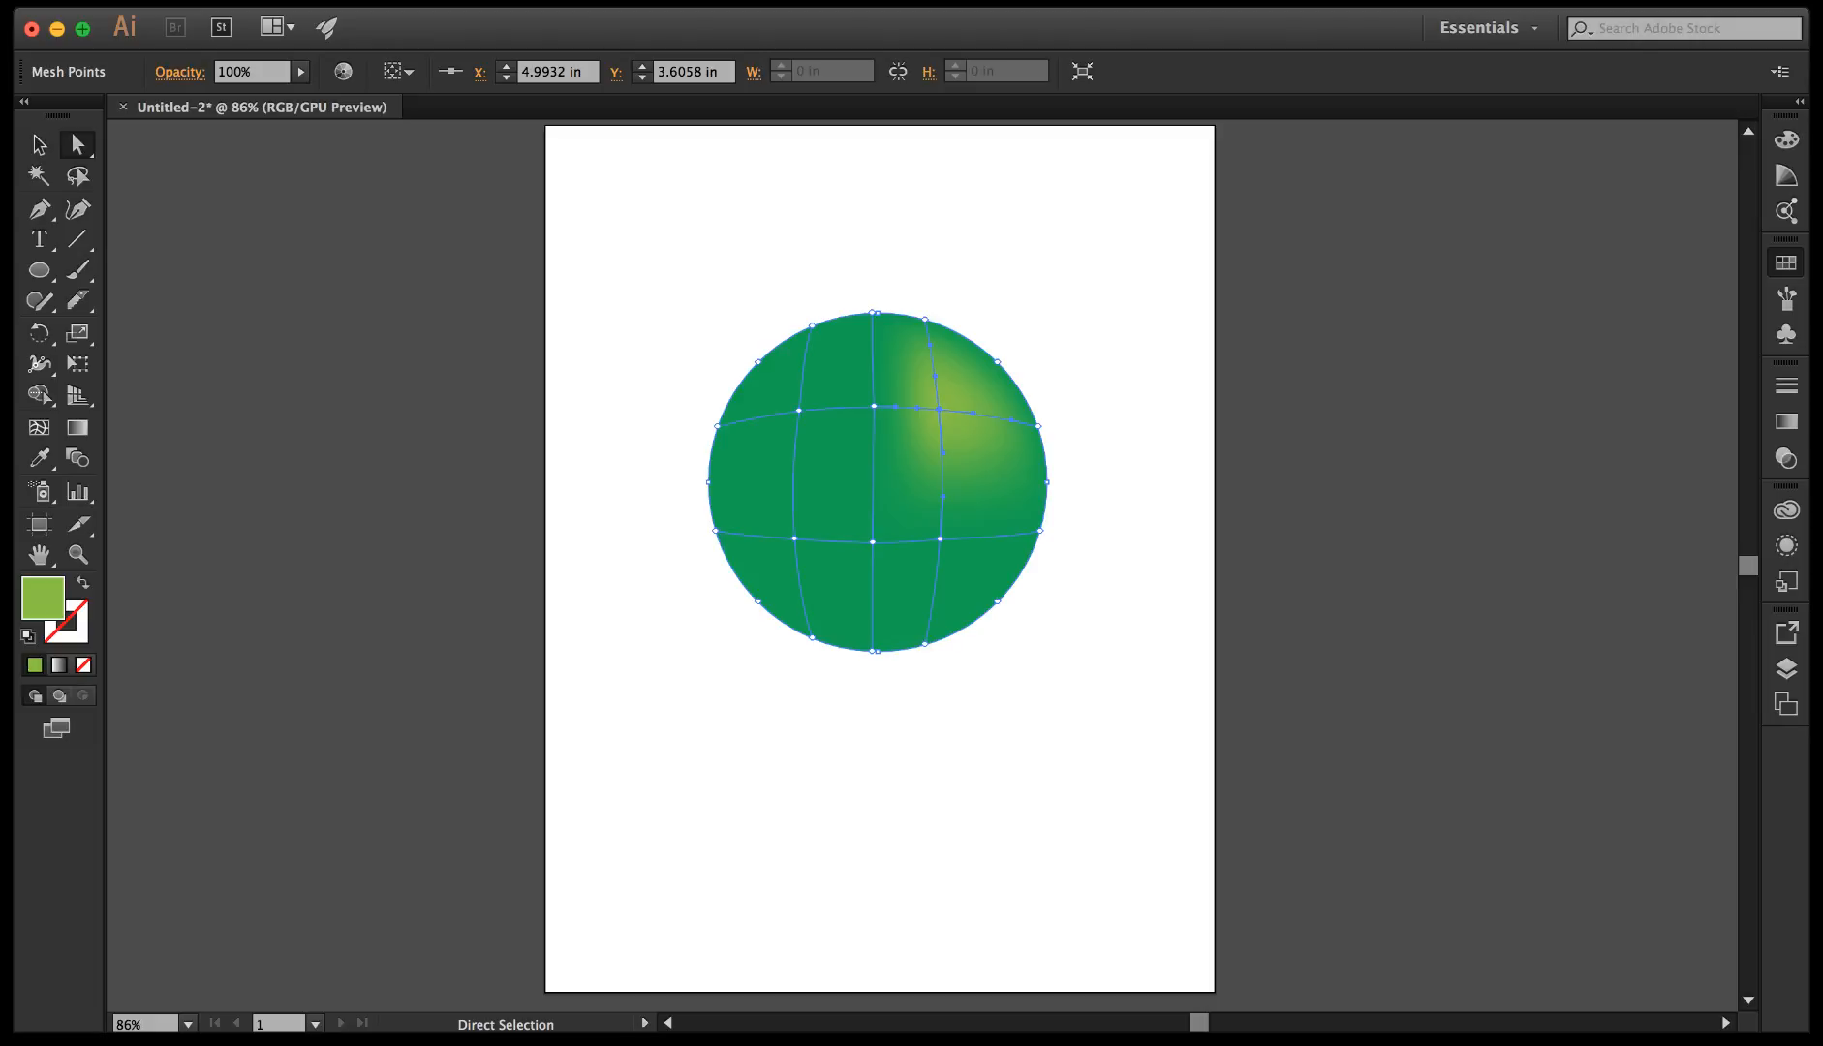
# Colour the mesh points along the circle's right edge white, from the upper-right one down to the lower-right one.
pyautogui.click(999, 364)
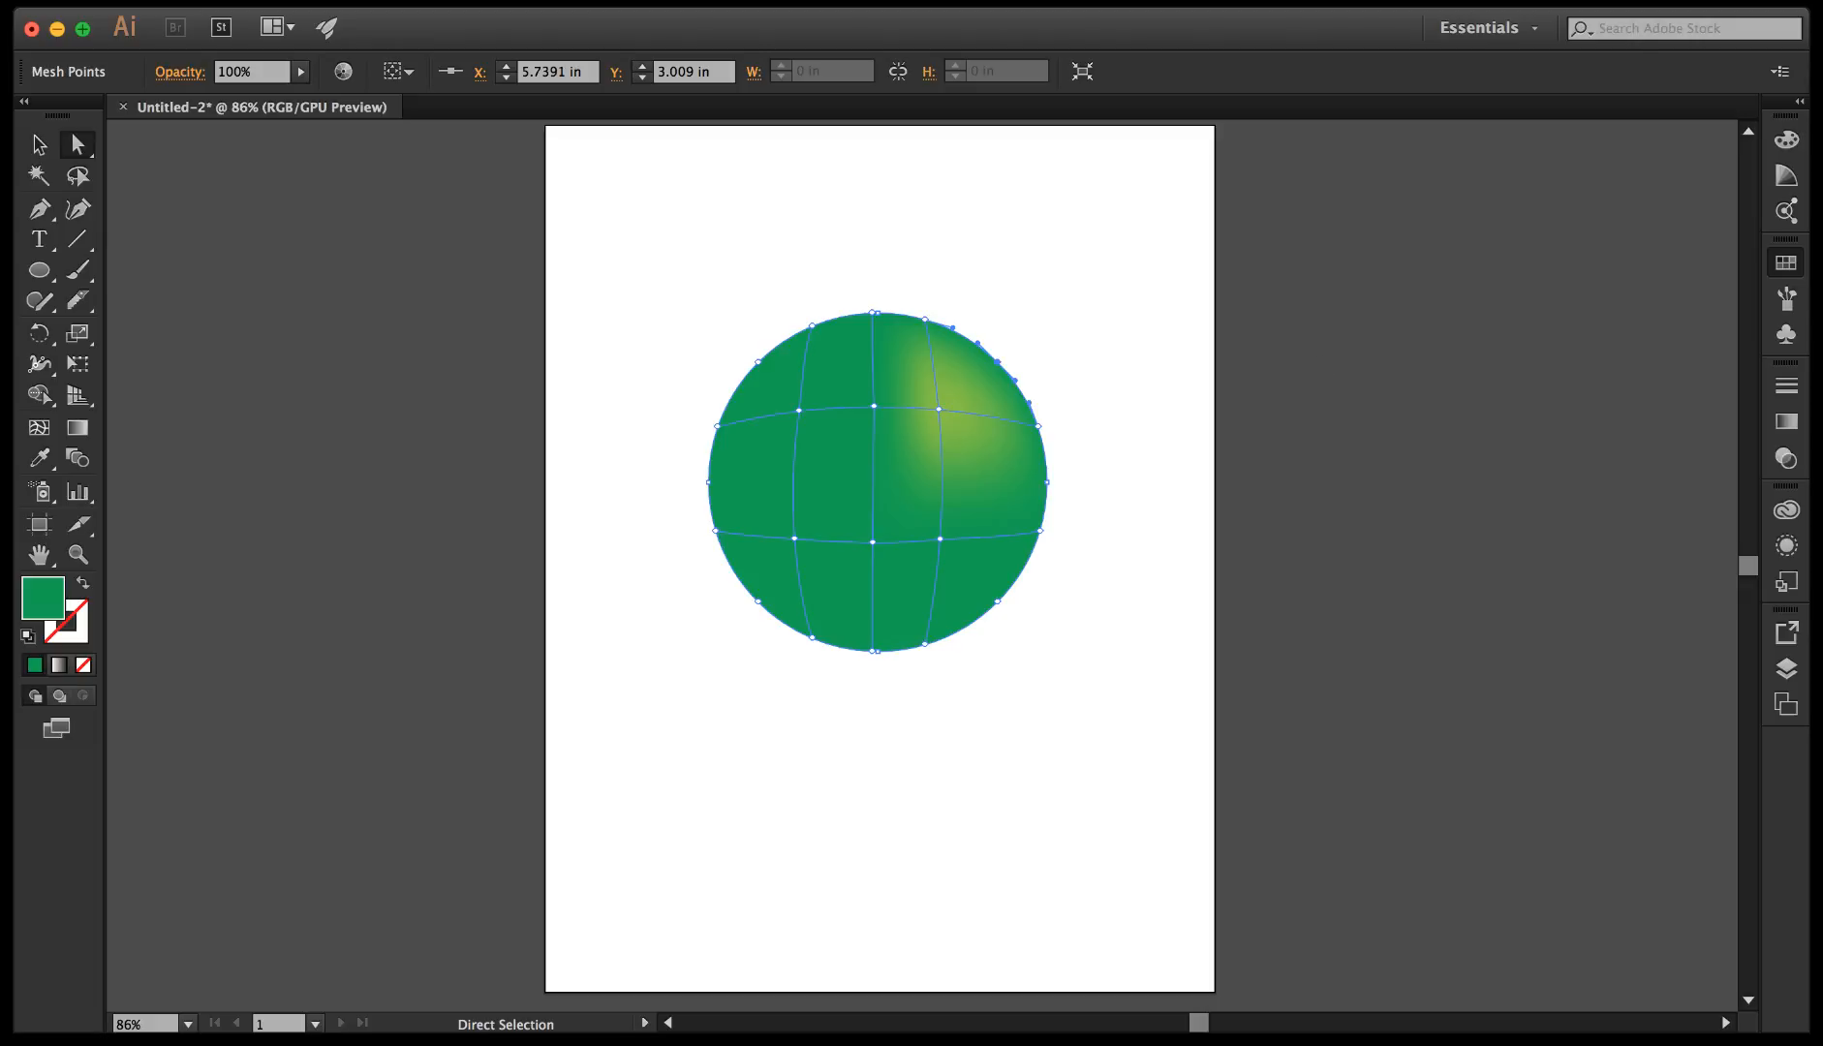
pyautogui.click(1518, 299)
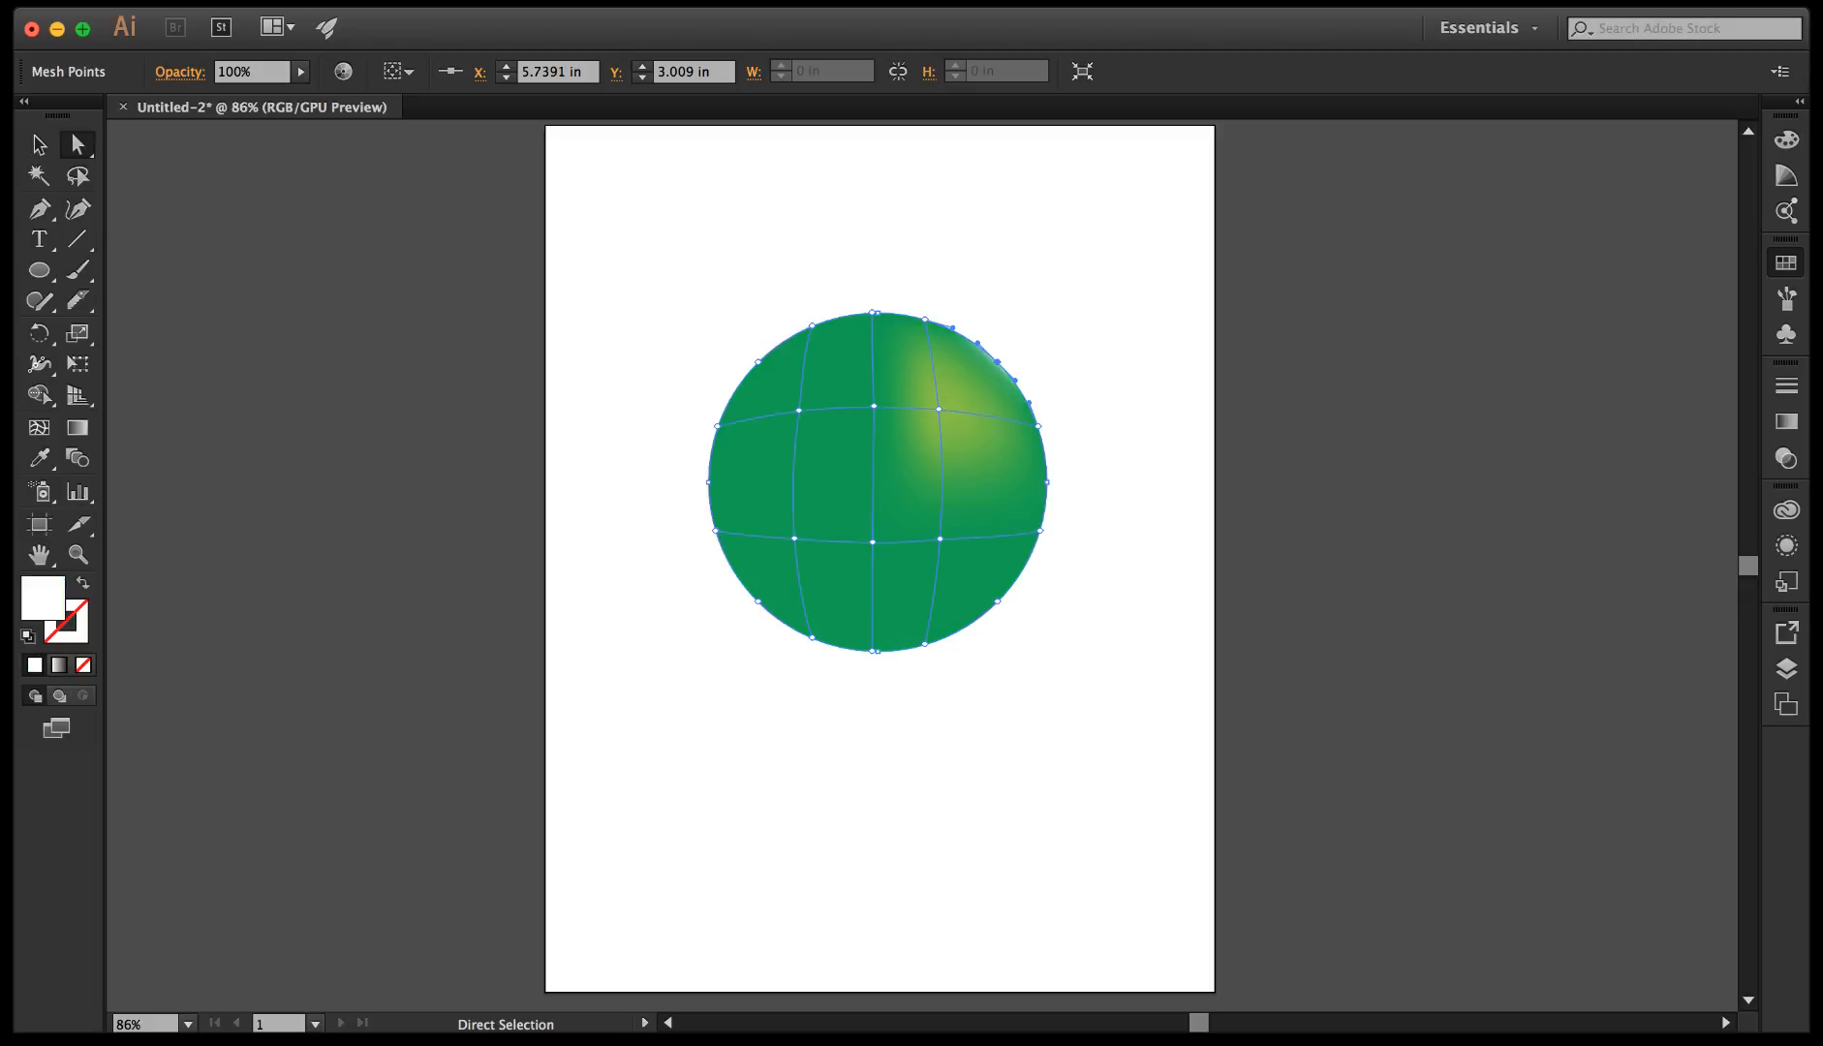
pyautogui.click(1037, 433)
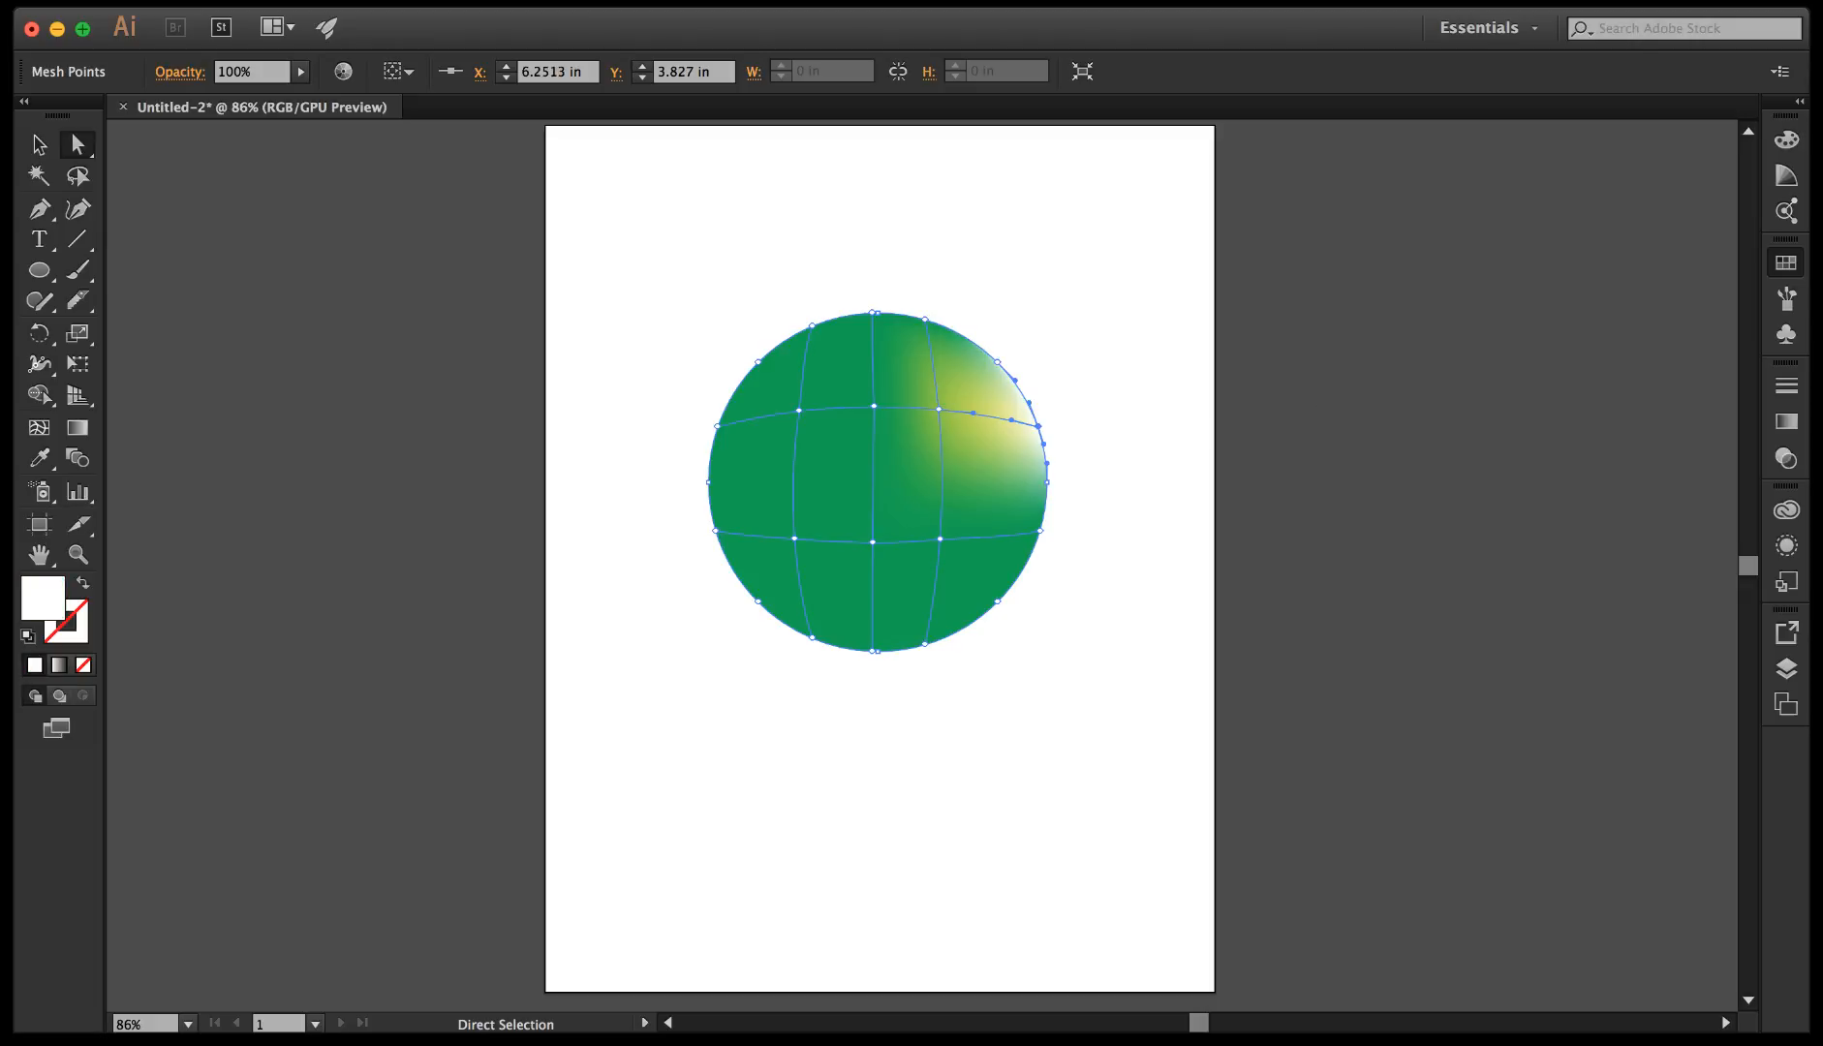
pyautogui.click(1048, 482)
pyautogui.click(1041, 530)
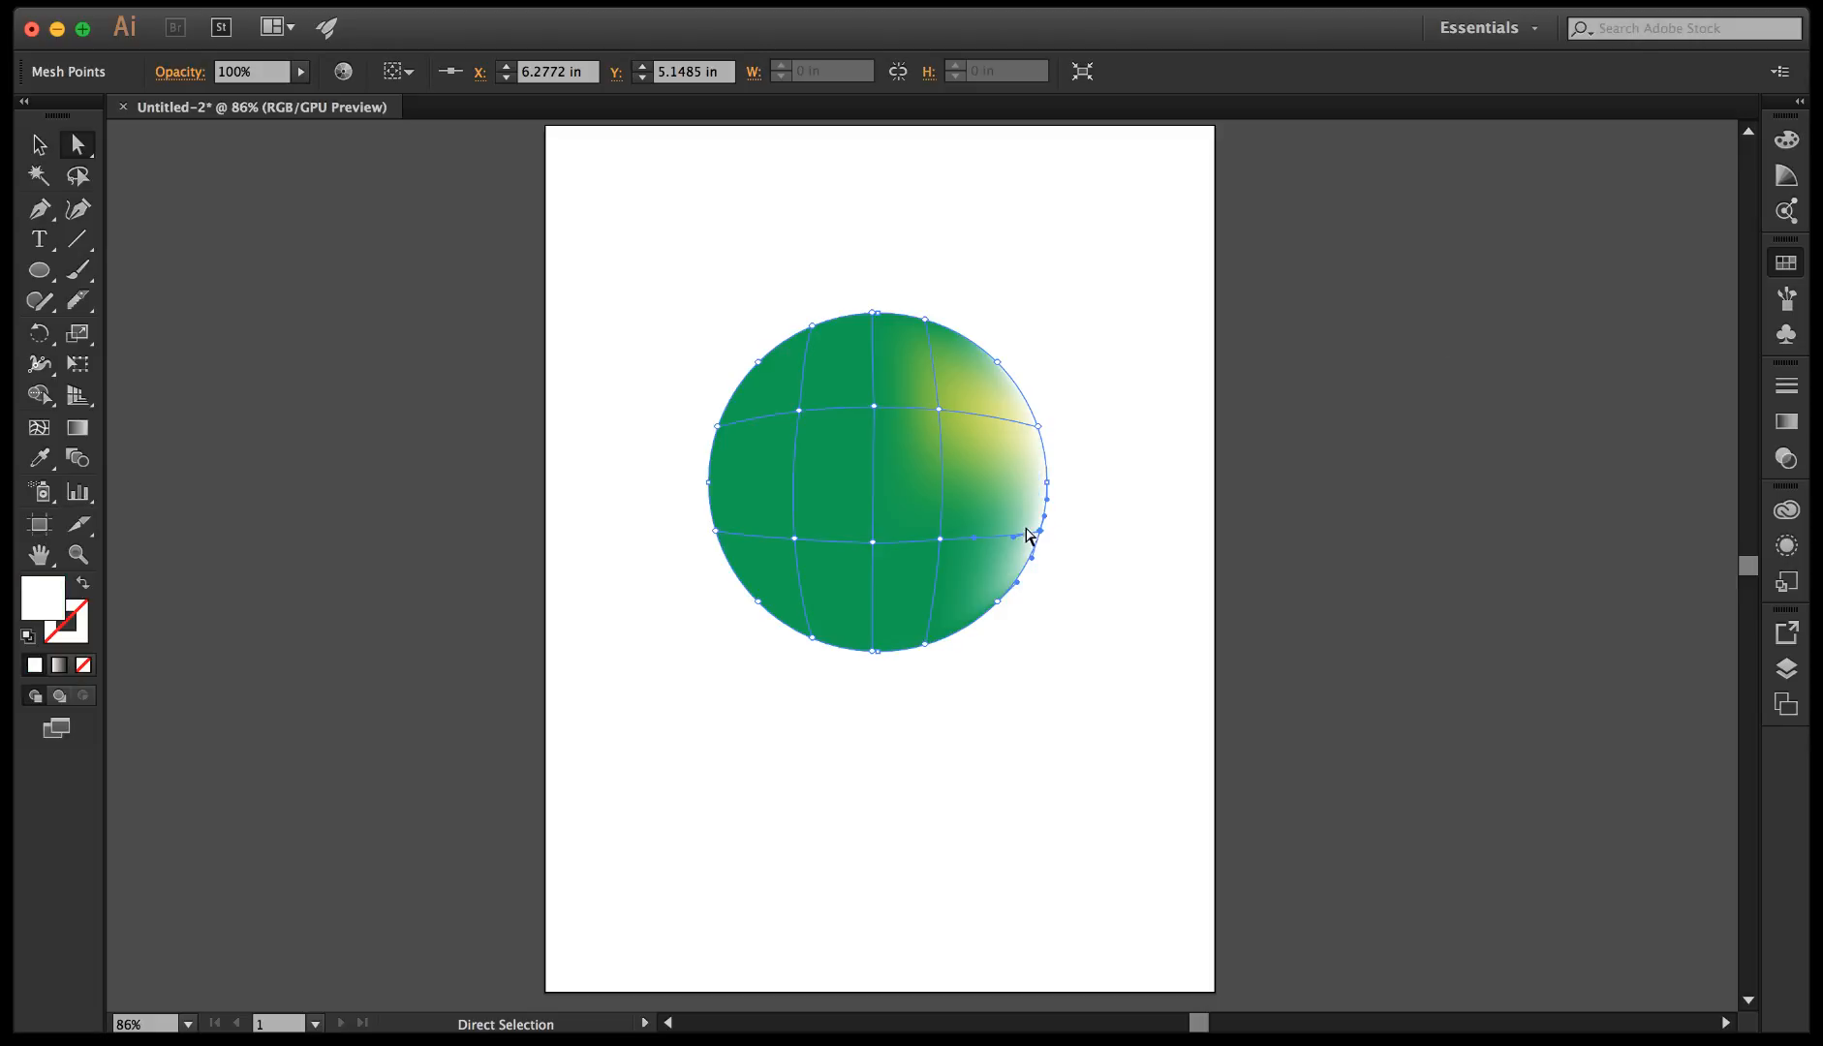
# Colour the inner upper-left mesh point and the points along the circle's left edge a very dark green for shading.
pyautogui.click(798, 411)
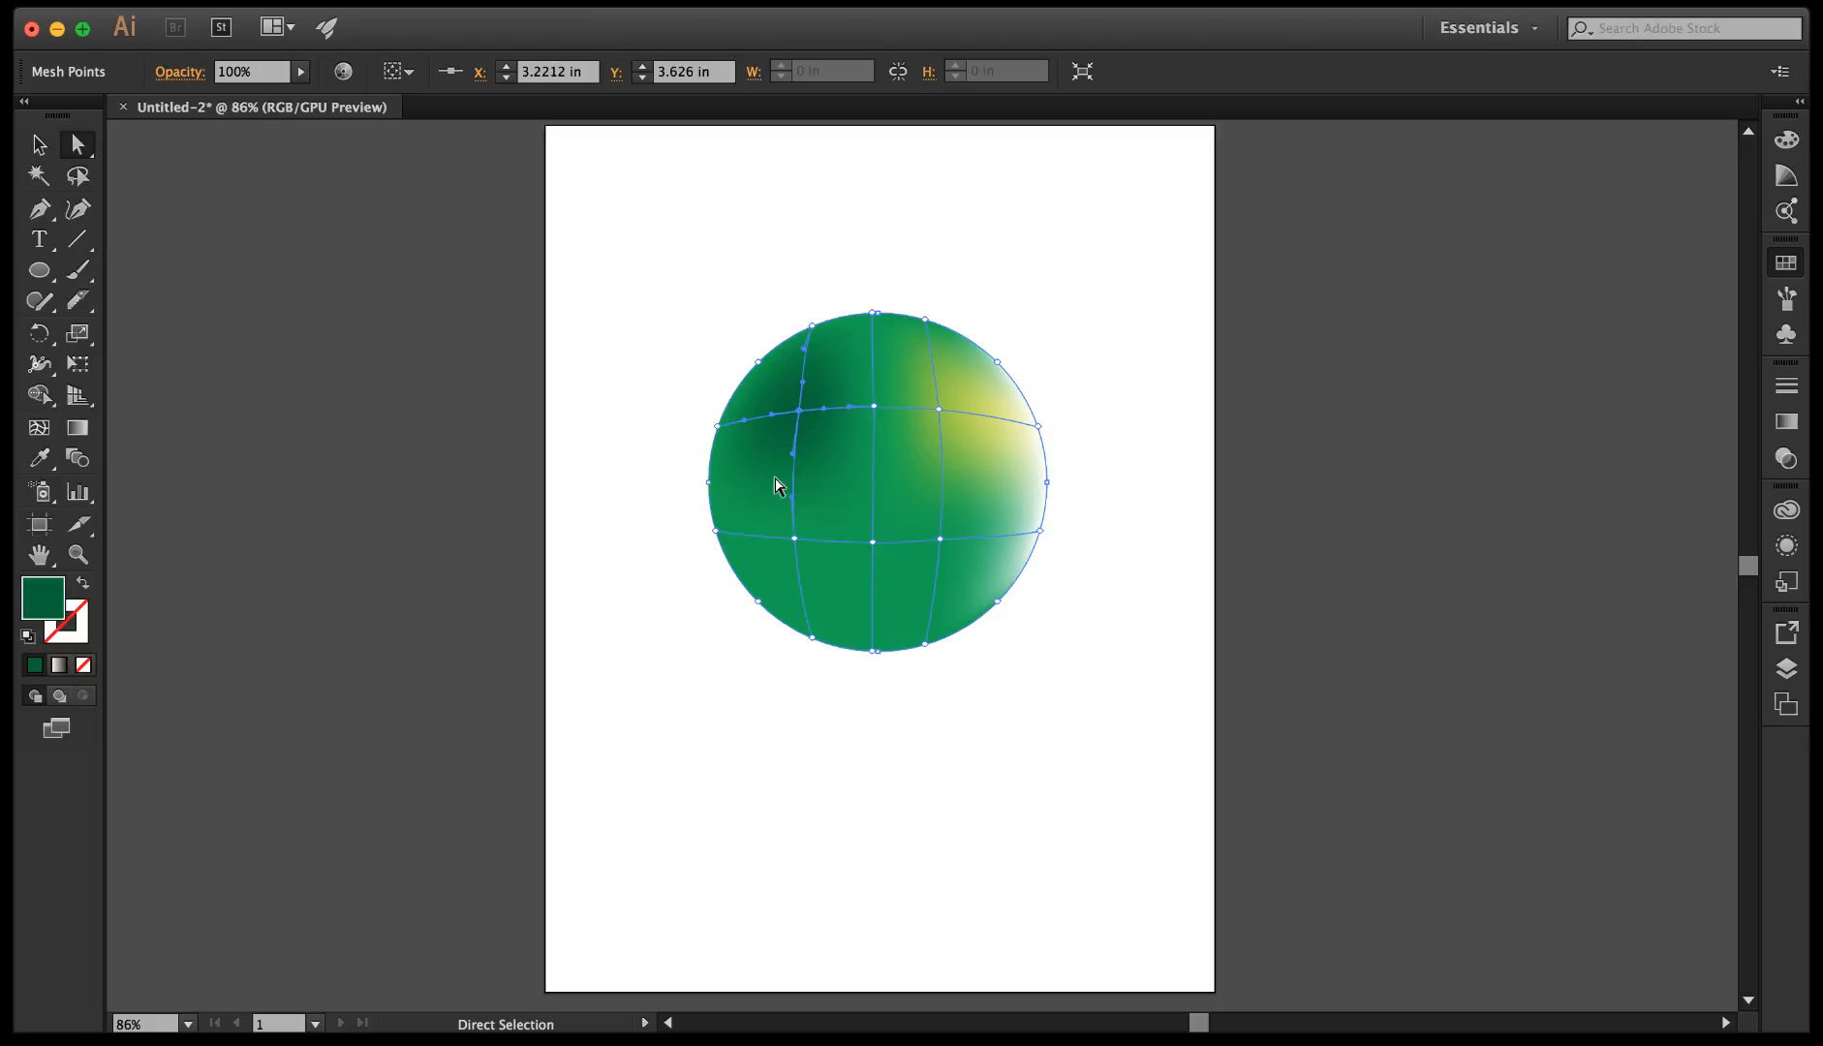
pyautogui.click(716, 426)
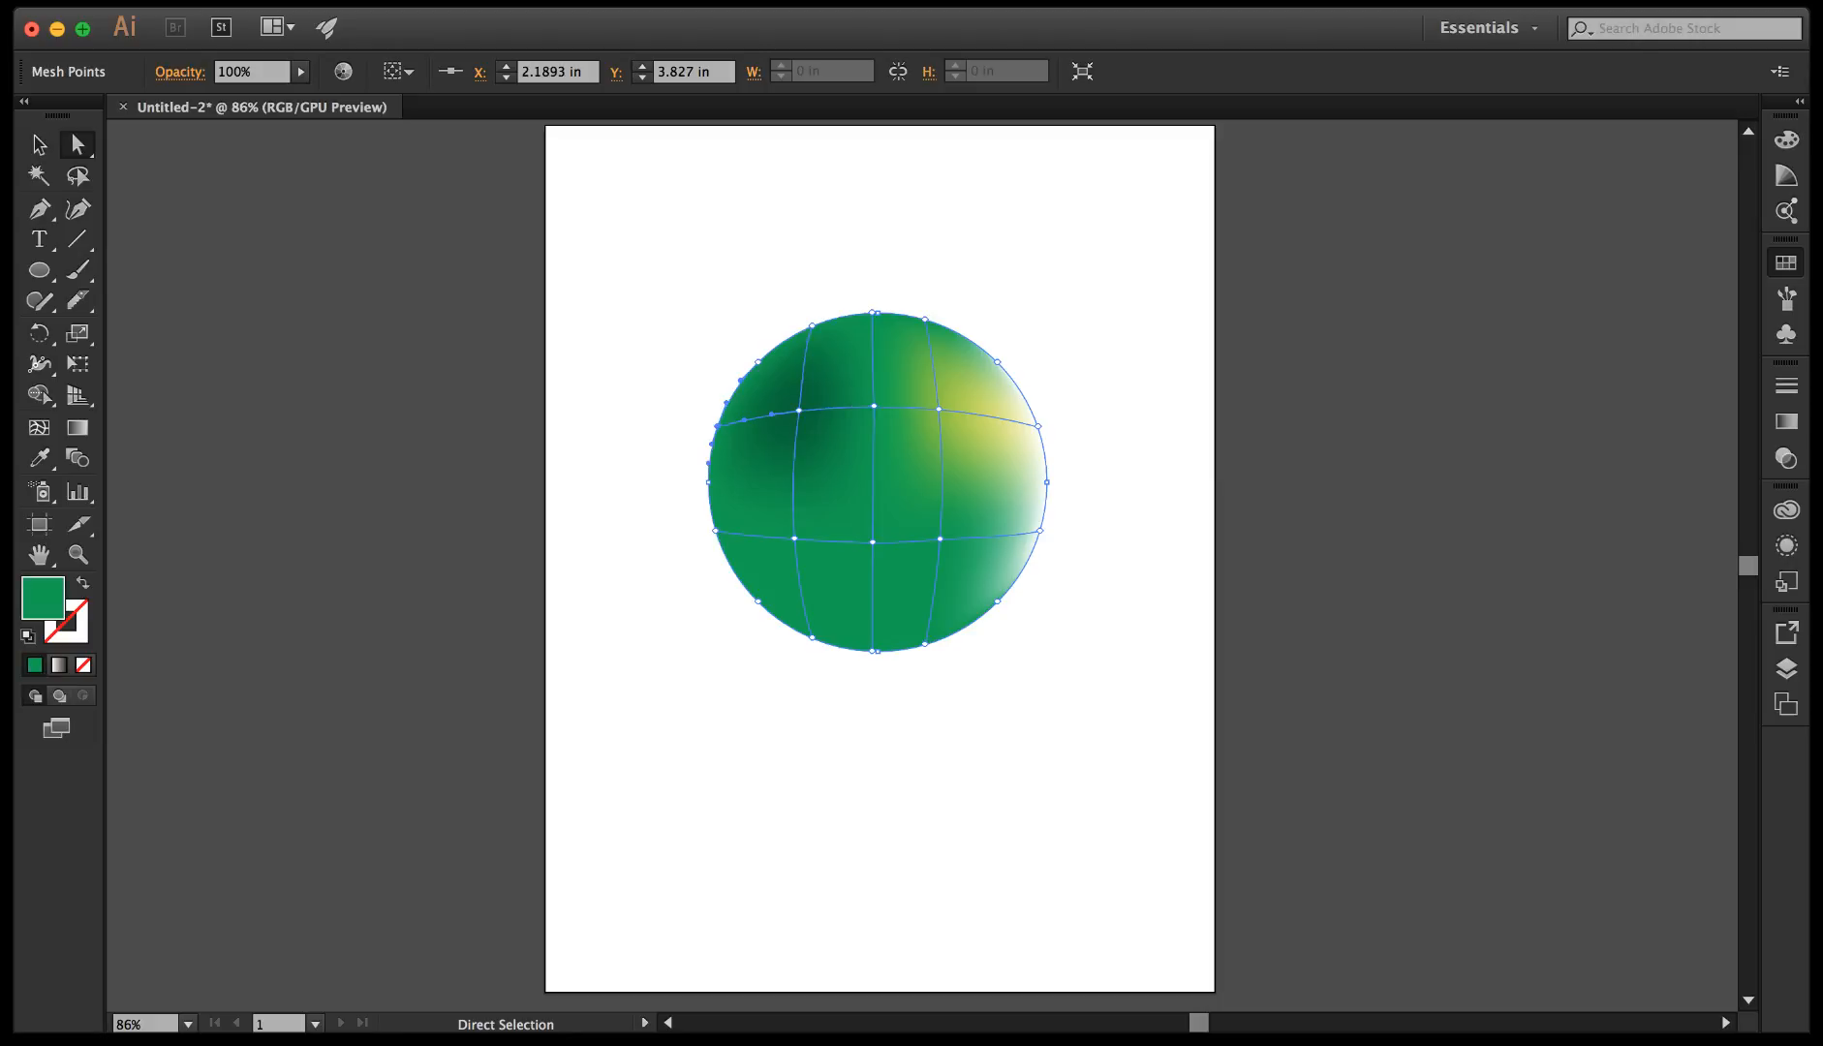
pyautogui.click(758, 364)
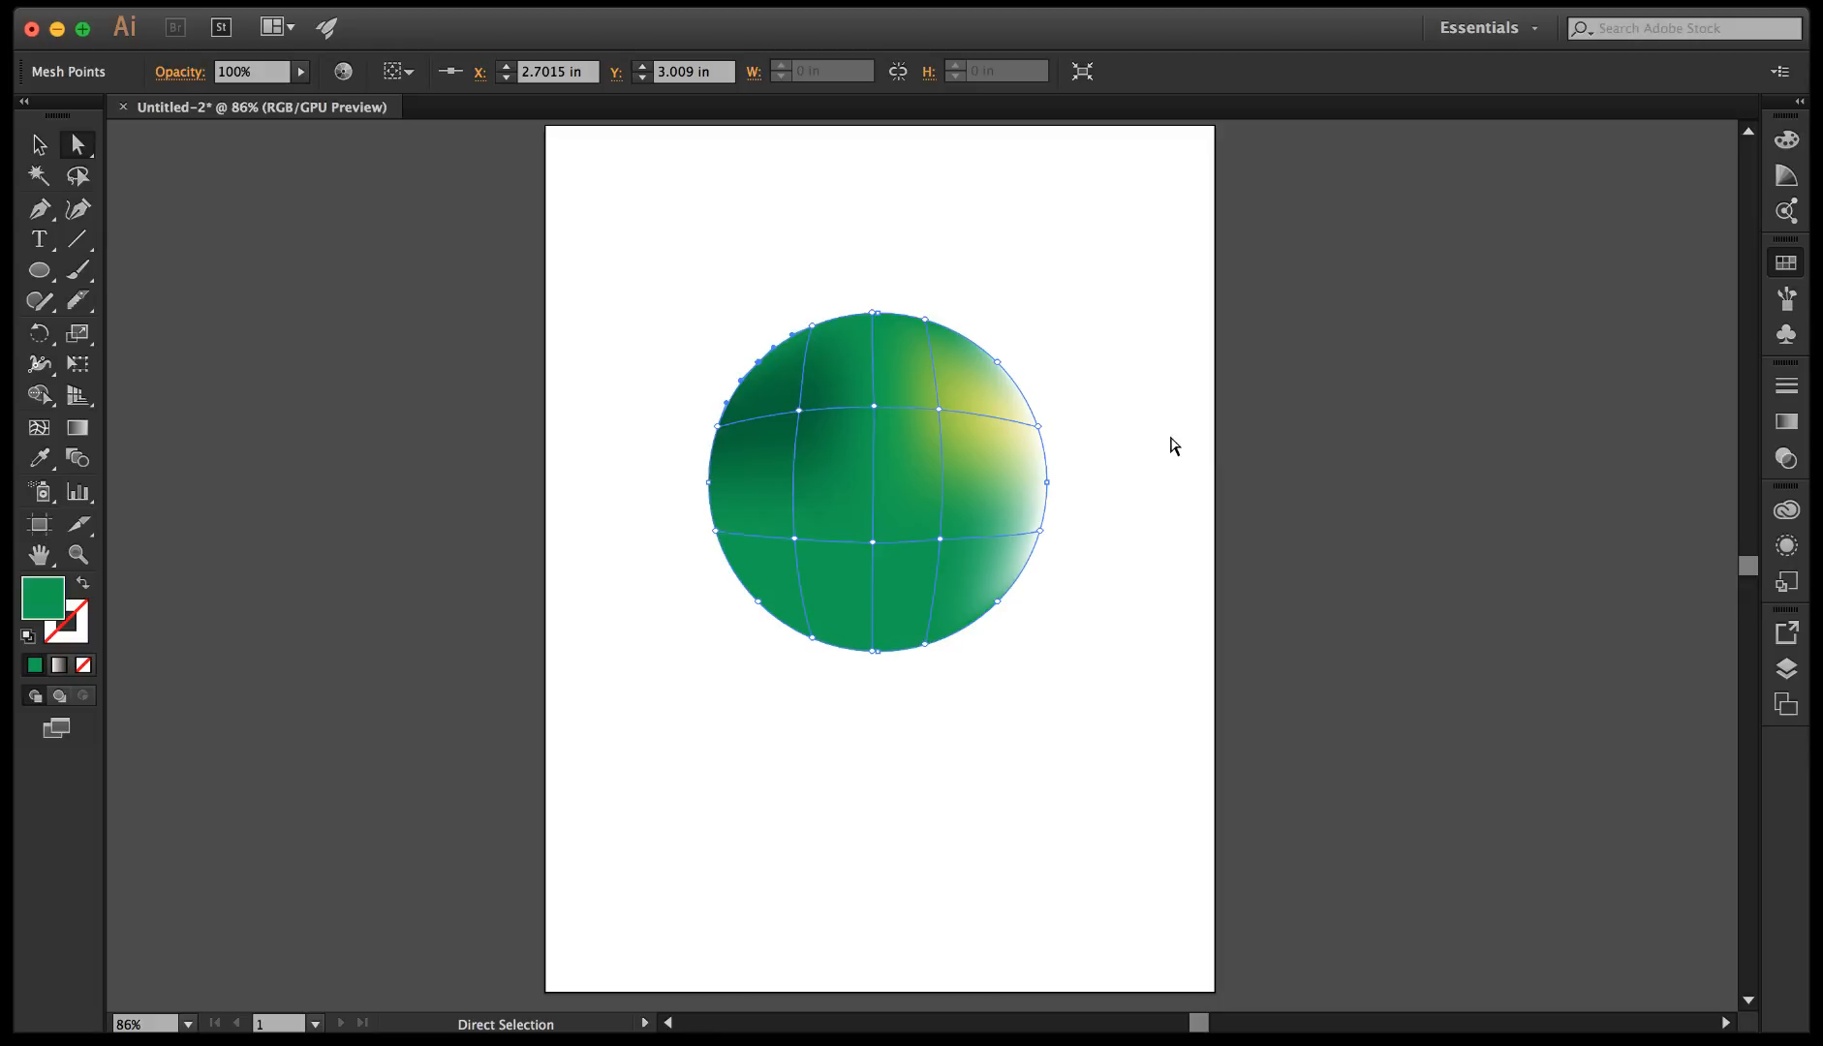
pyautogui.click(716, 531)
pyautogui.click(1637, 327)
pyautogui.click(708, 483)
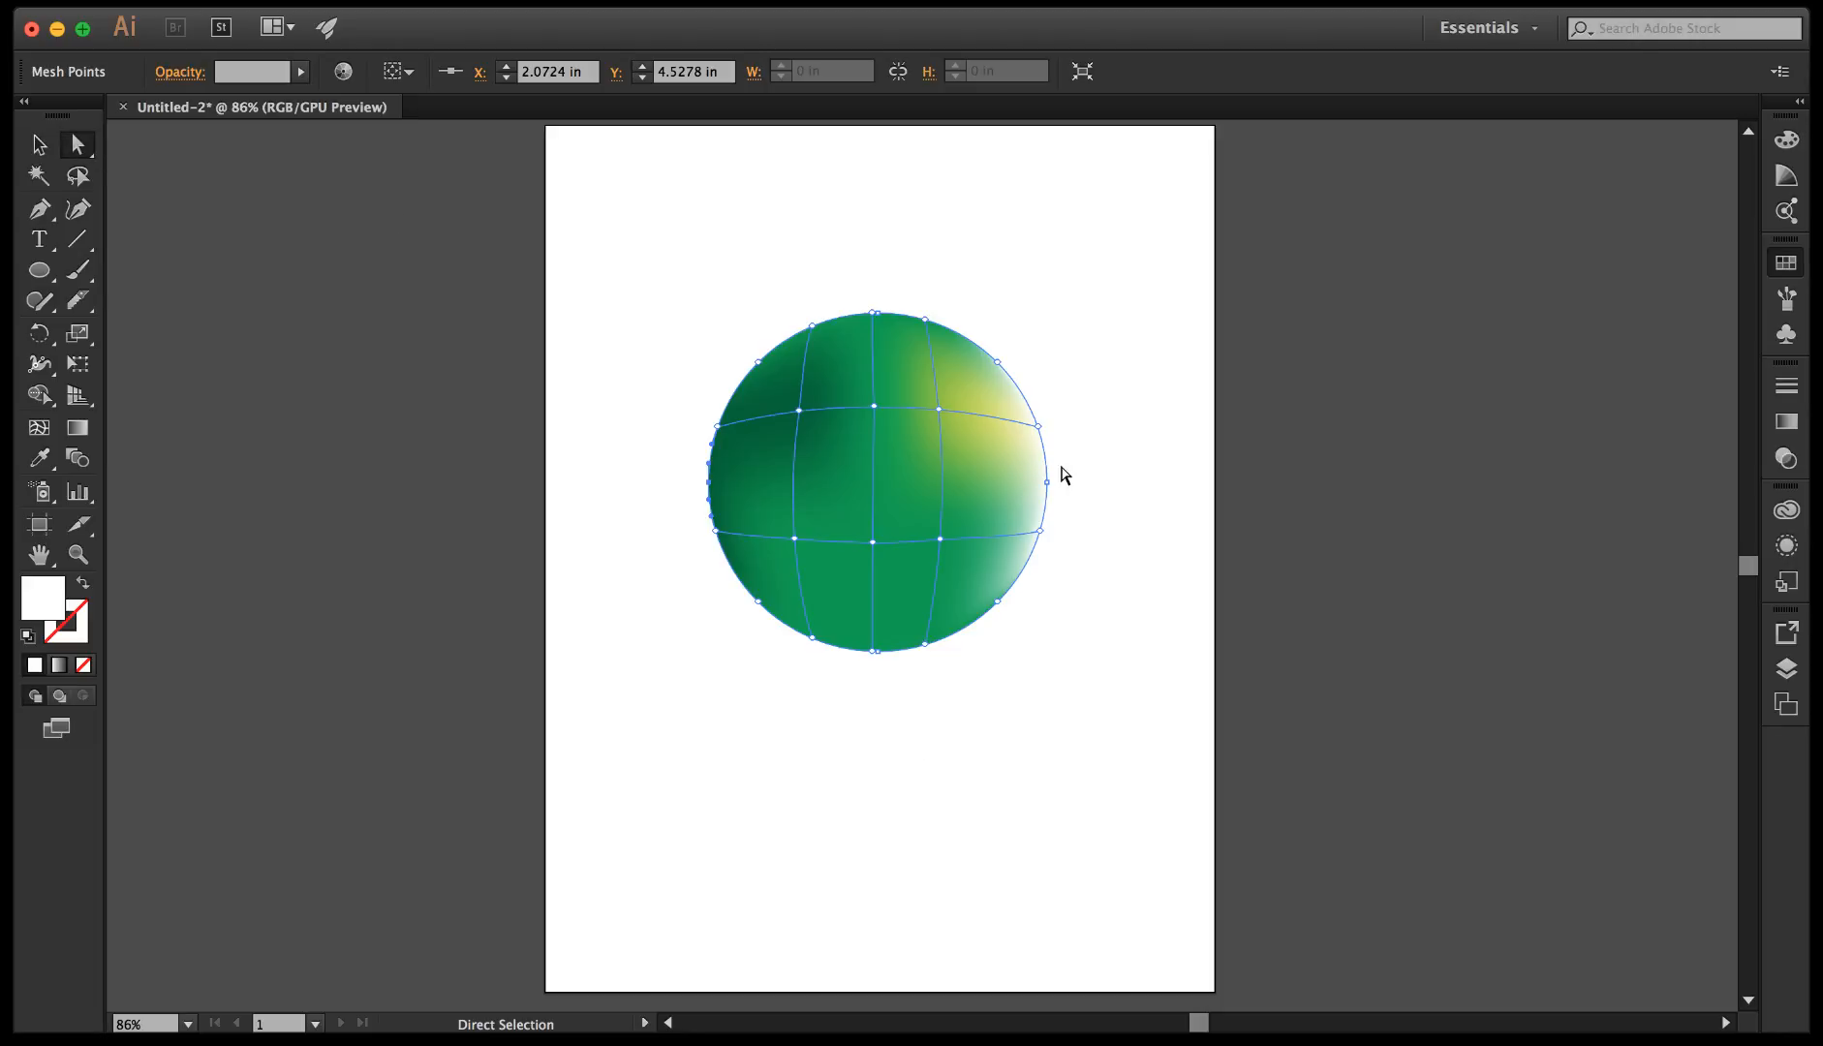
# Delete the circle's inner mesh points, including the upper-right and lower-centre ones, to remove their mesh lines, and reselect the circle.
pyautogui.click(939, 411)
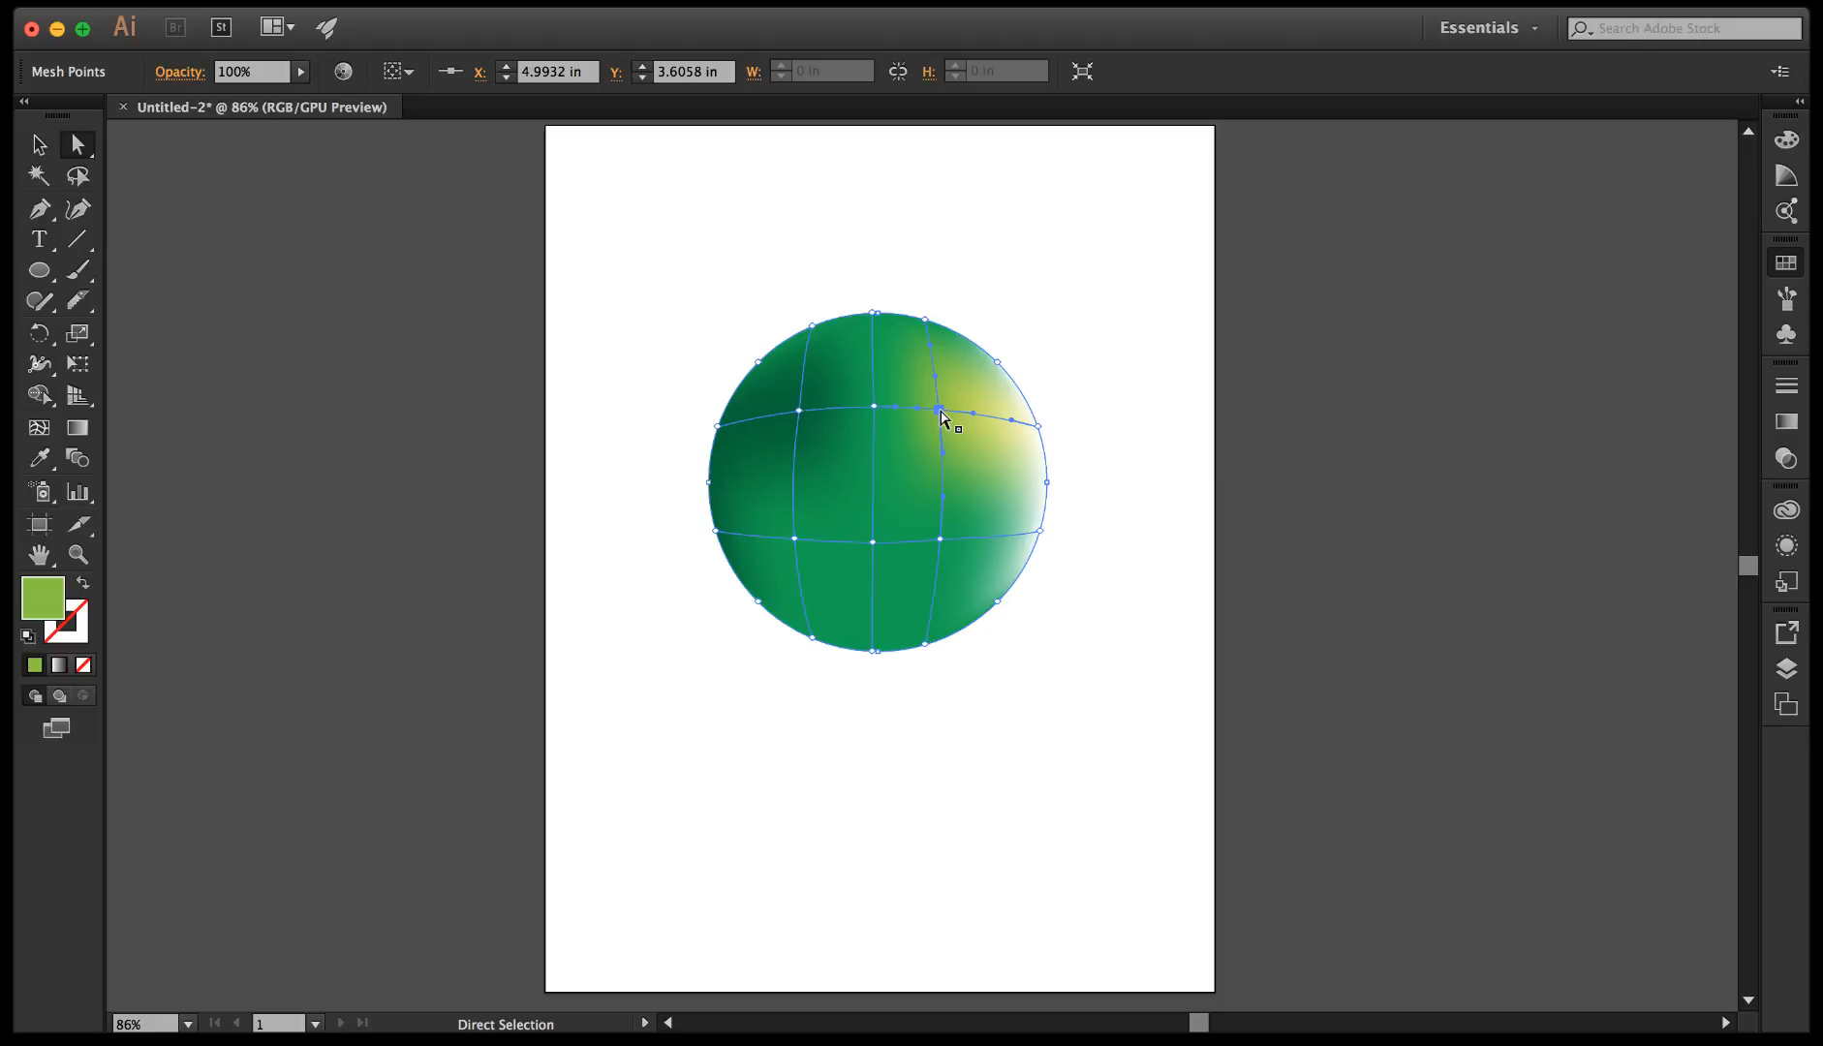
pyautogui.press('Delete')
pyautogui.click(960, 496)
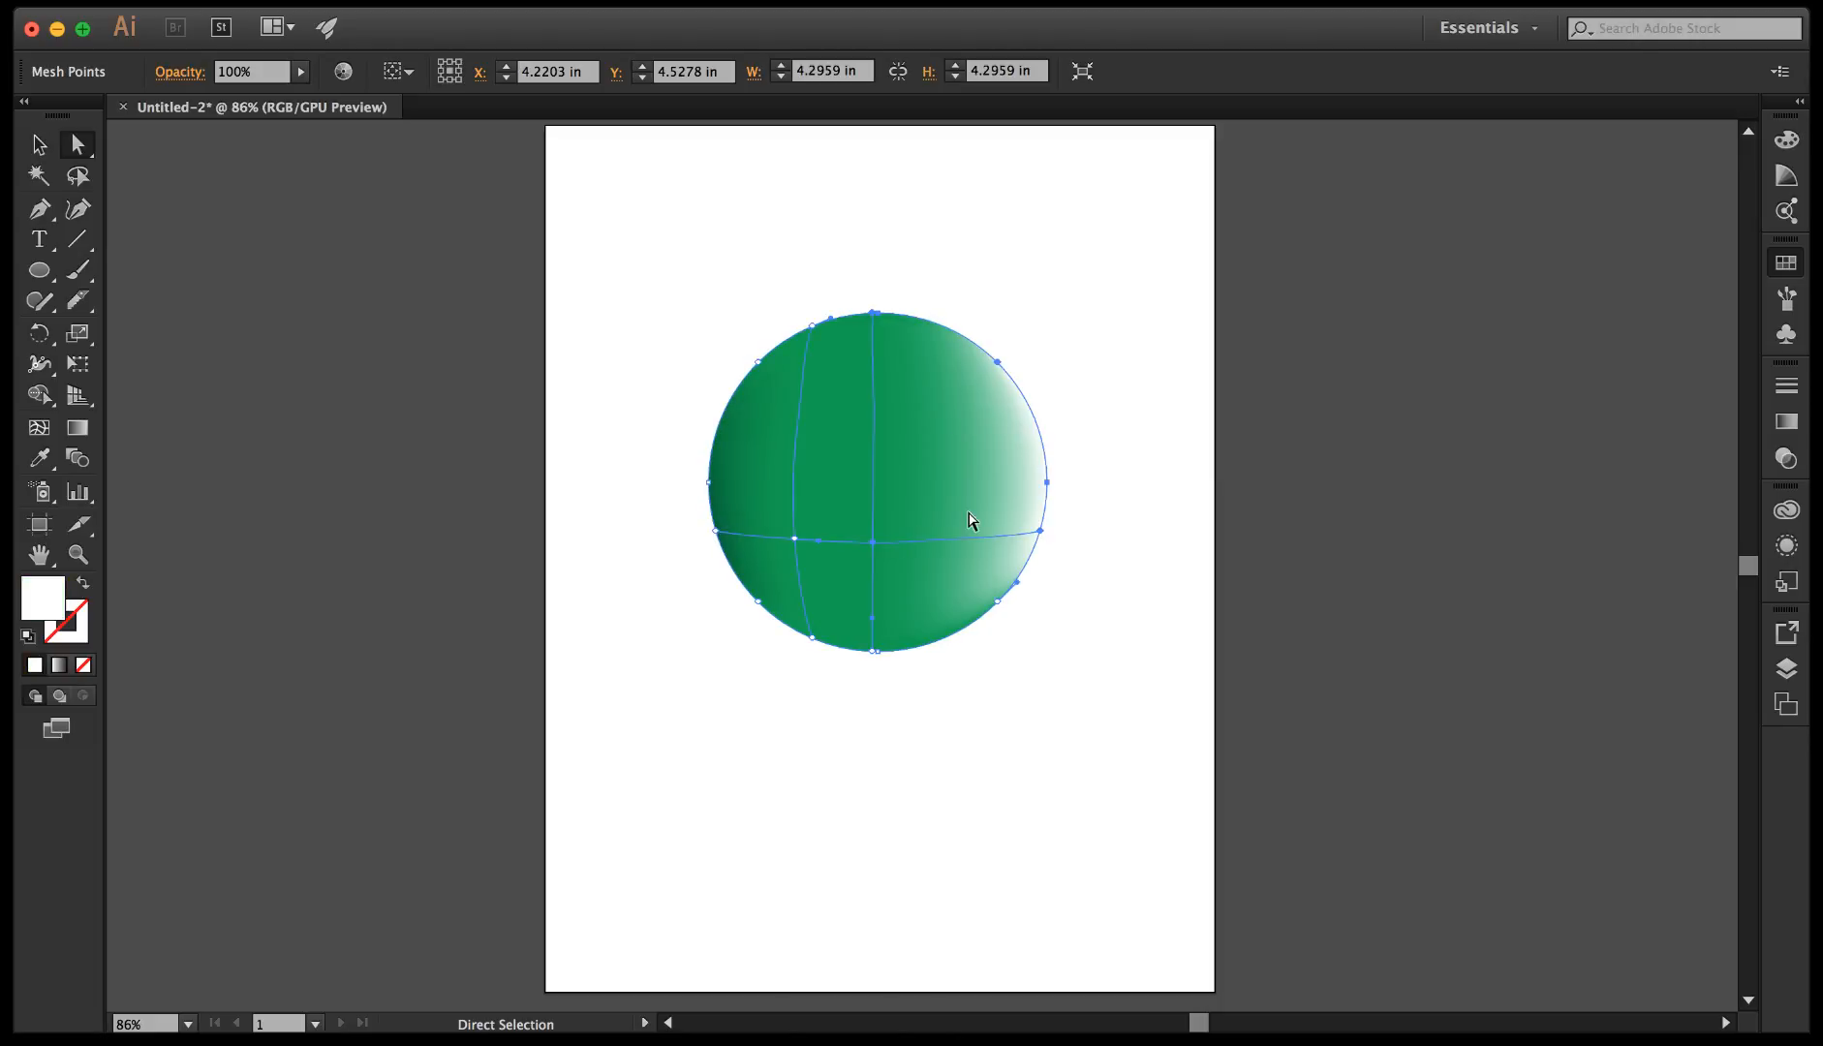
pyautogui.click(872, 544)
pyautogui.press('Delete')
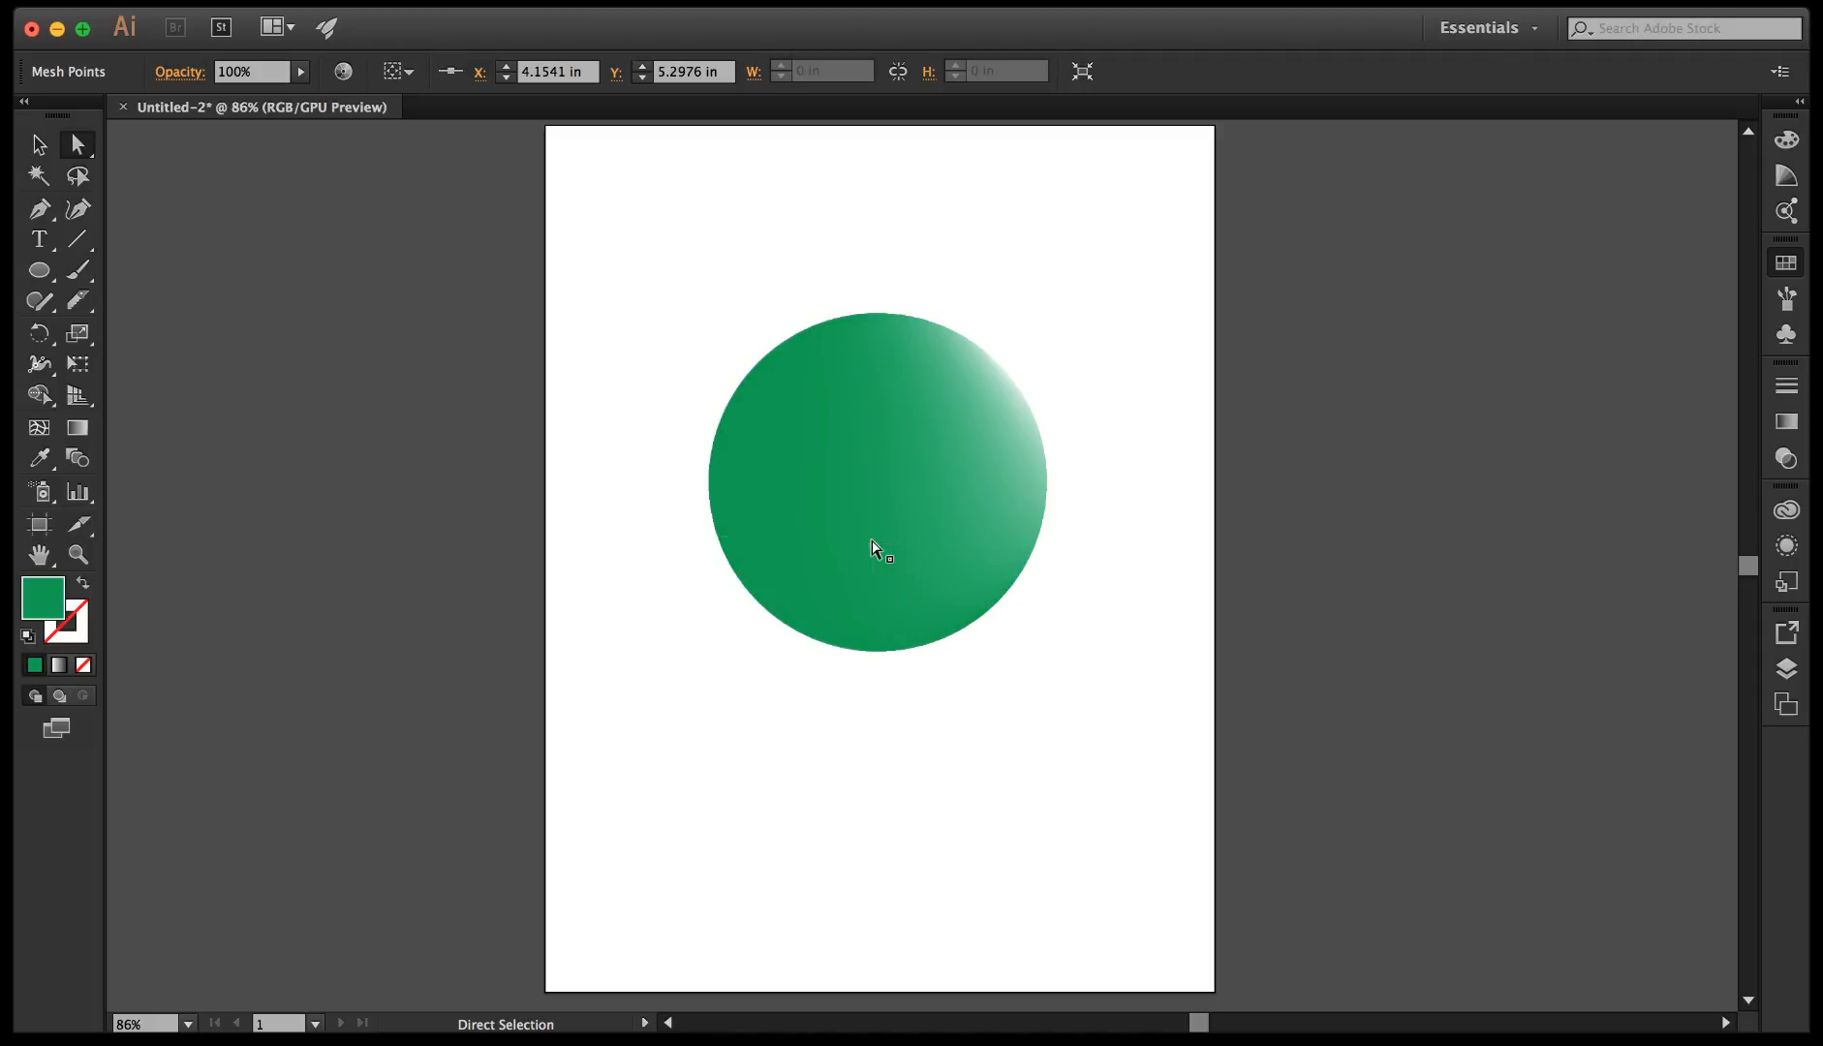
pyautogui.click(877, 504)
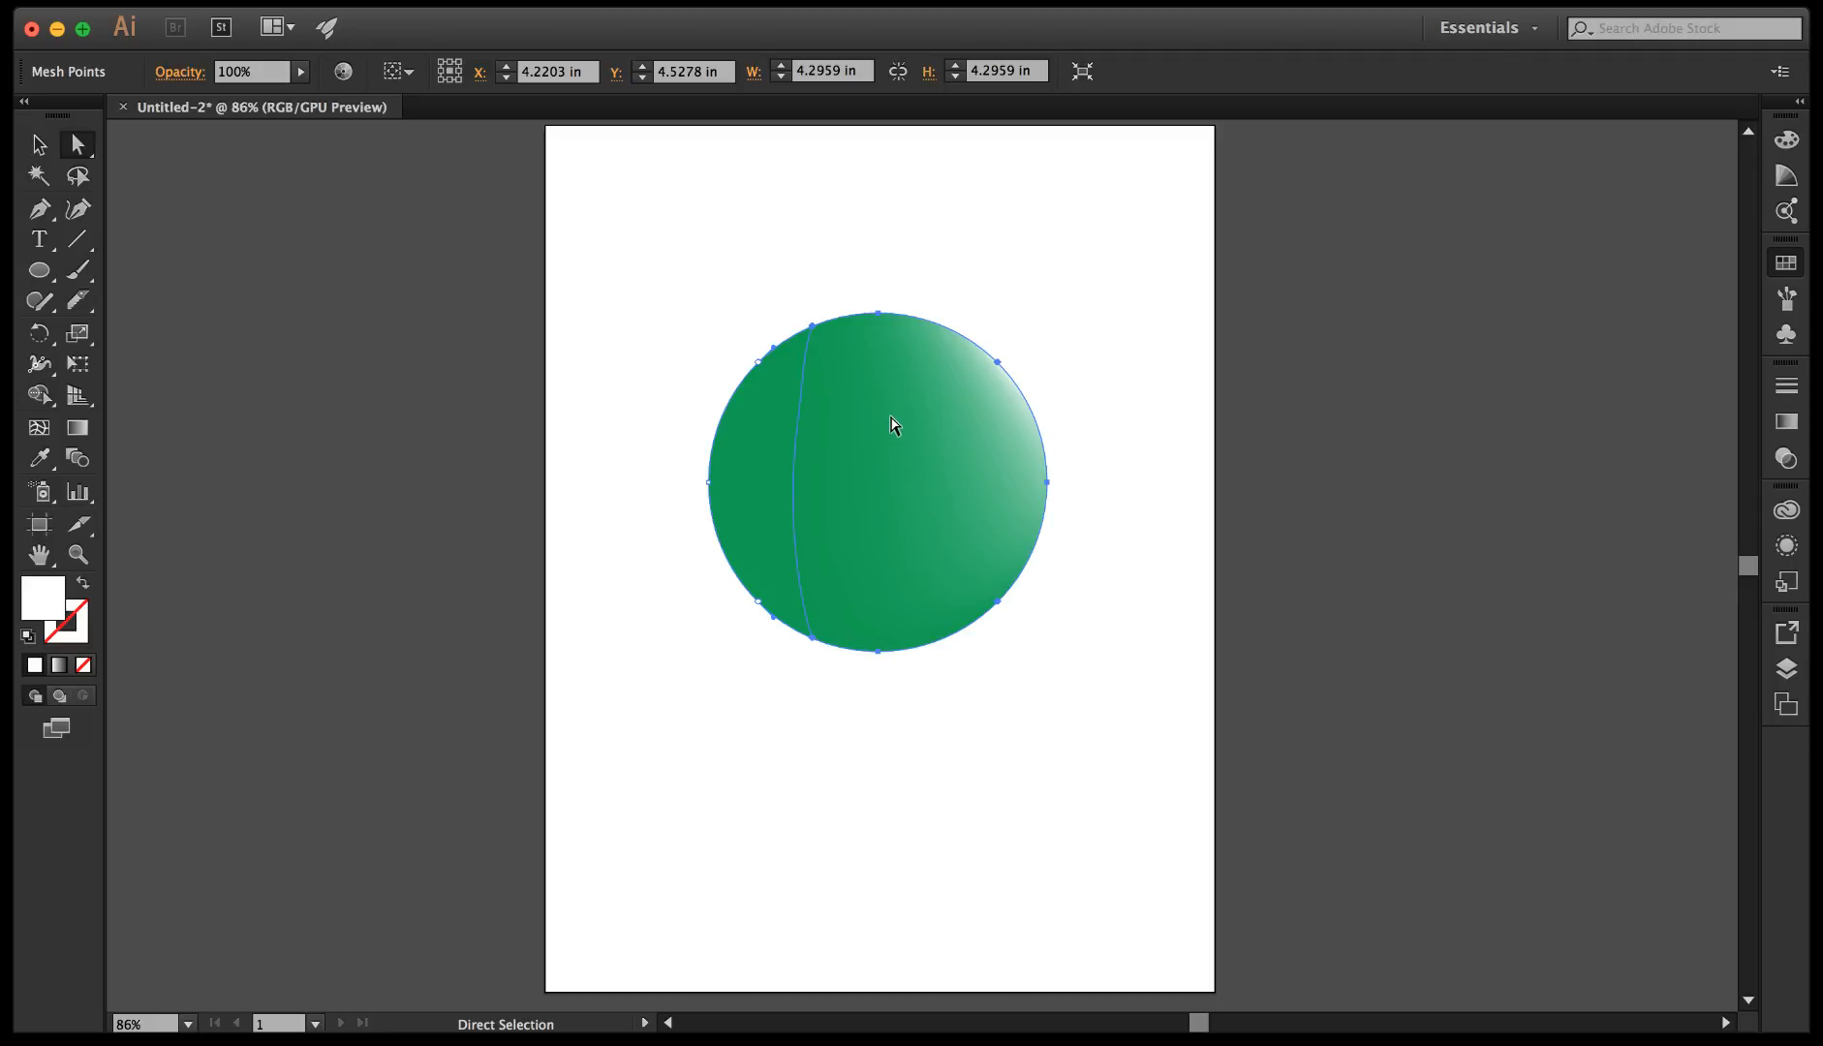
# Add four white mesh points across the circle's right half and centre with the Mesh tool.
pyautogui.click(39, 428)
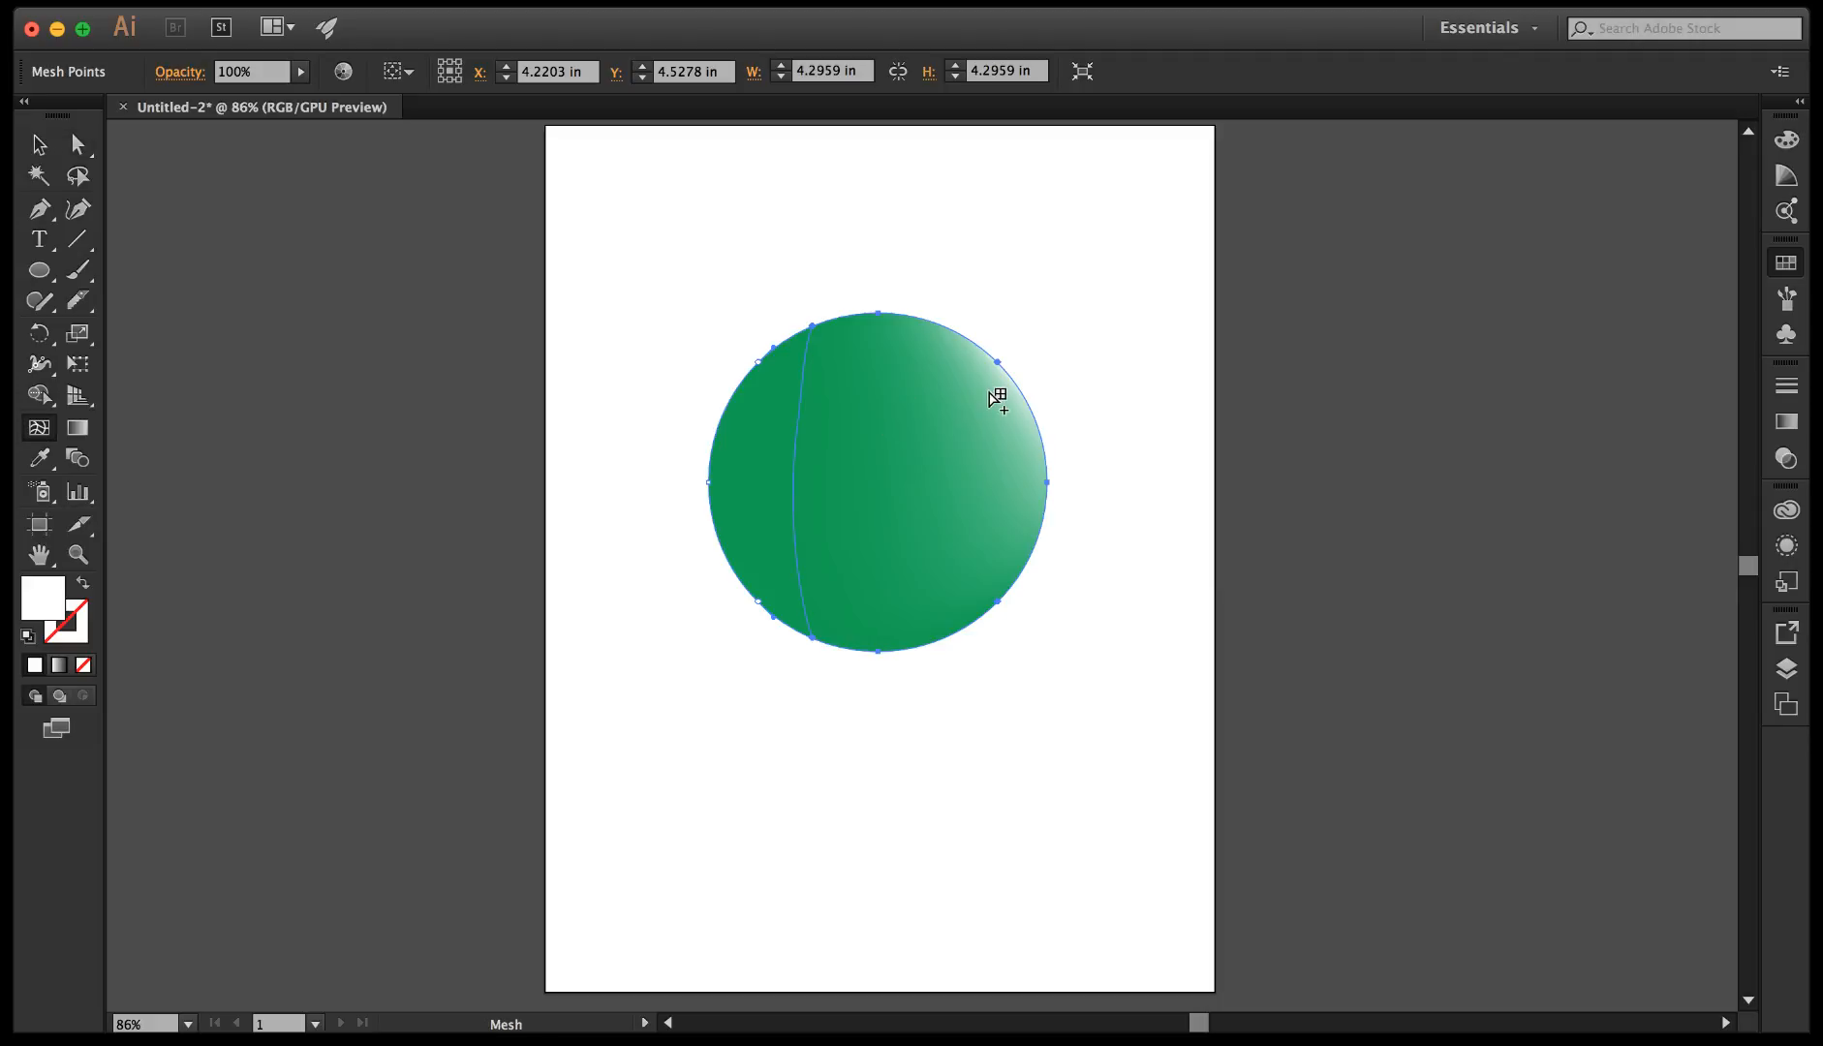
pyautogui.click(991, 390)
pyautogui.click(962, 454)
pyautogui.click(883, 509)
pyautogui.click(894, 409)
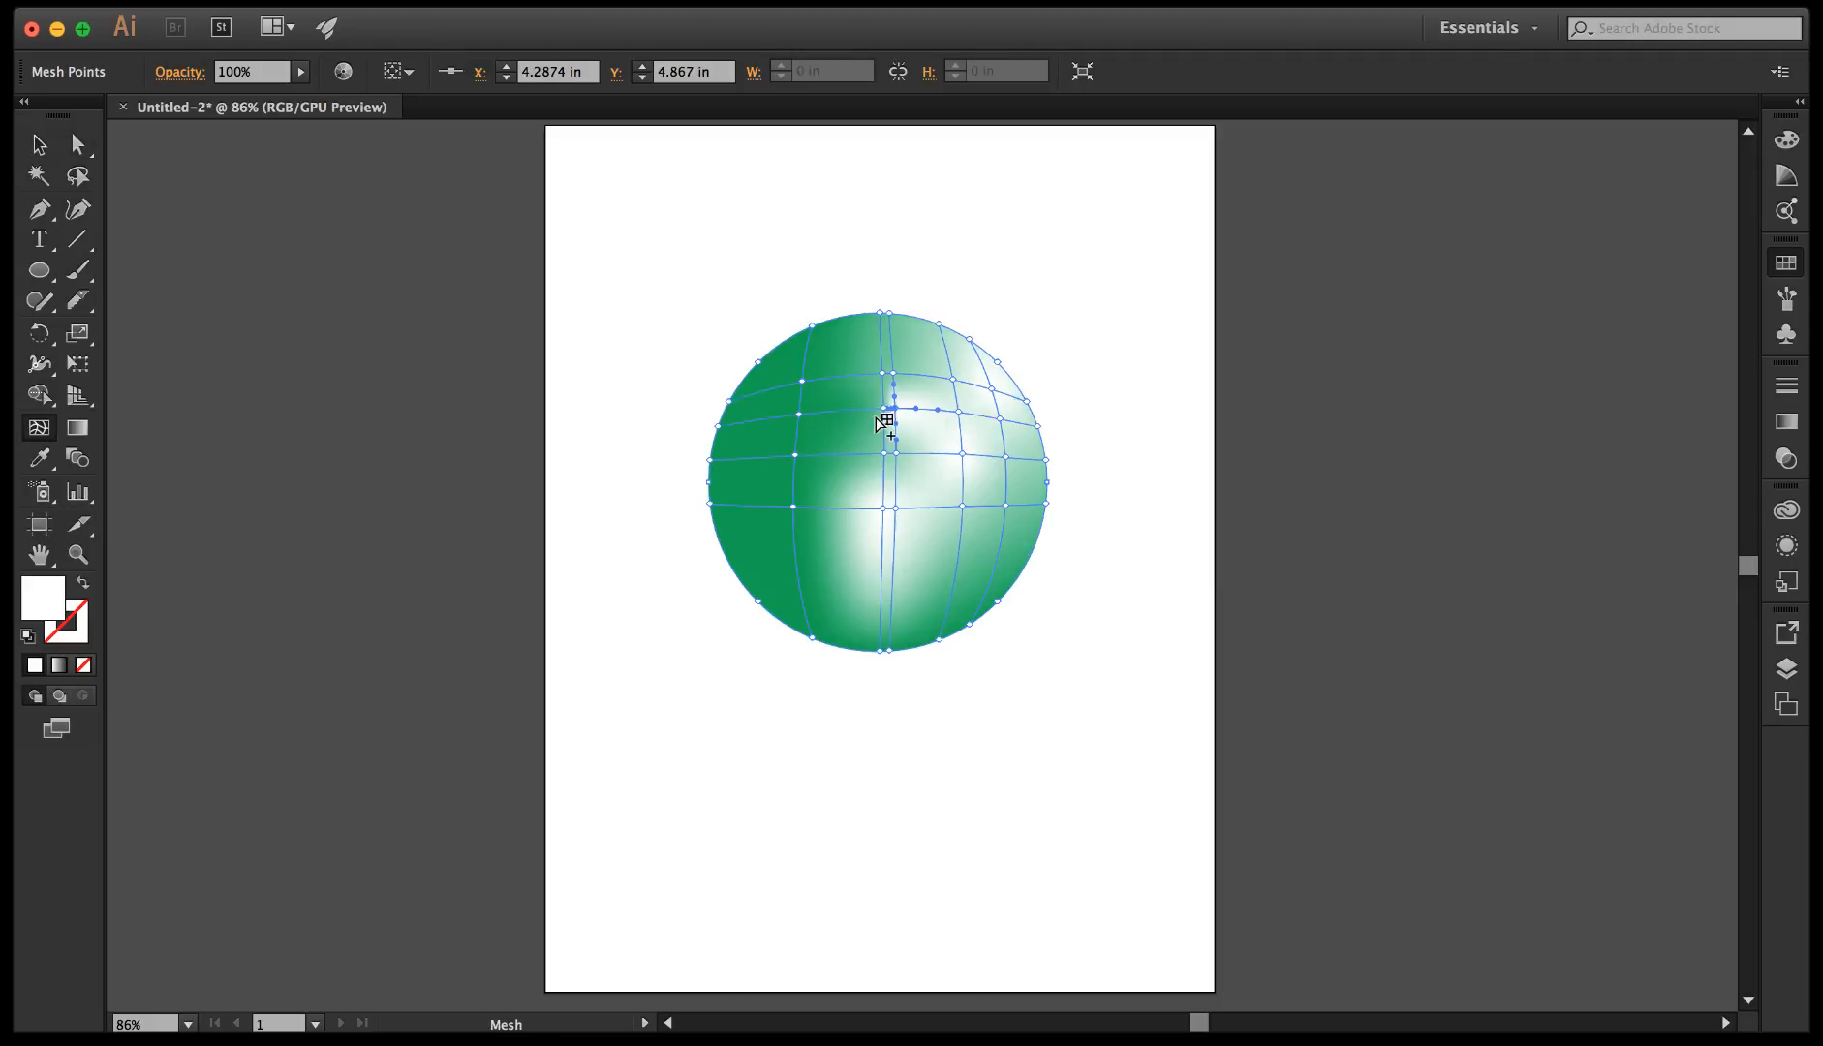
# Add five more white mesh points in the left and upper-left part of the circle.
pyautogui.click(821, 438)
pyautogui.click(775, 524)
pyautogui.click(824, 367)
pyautogui.click(856, 351)
pyautogui.click(857, 391)
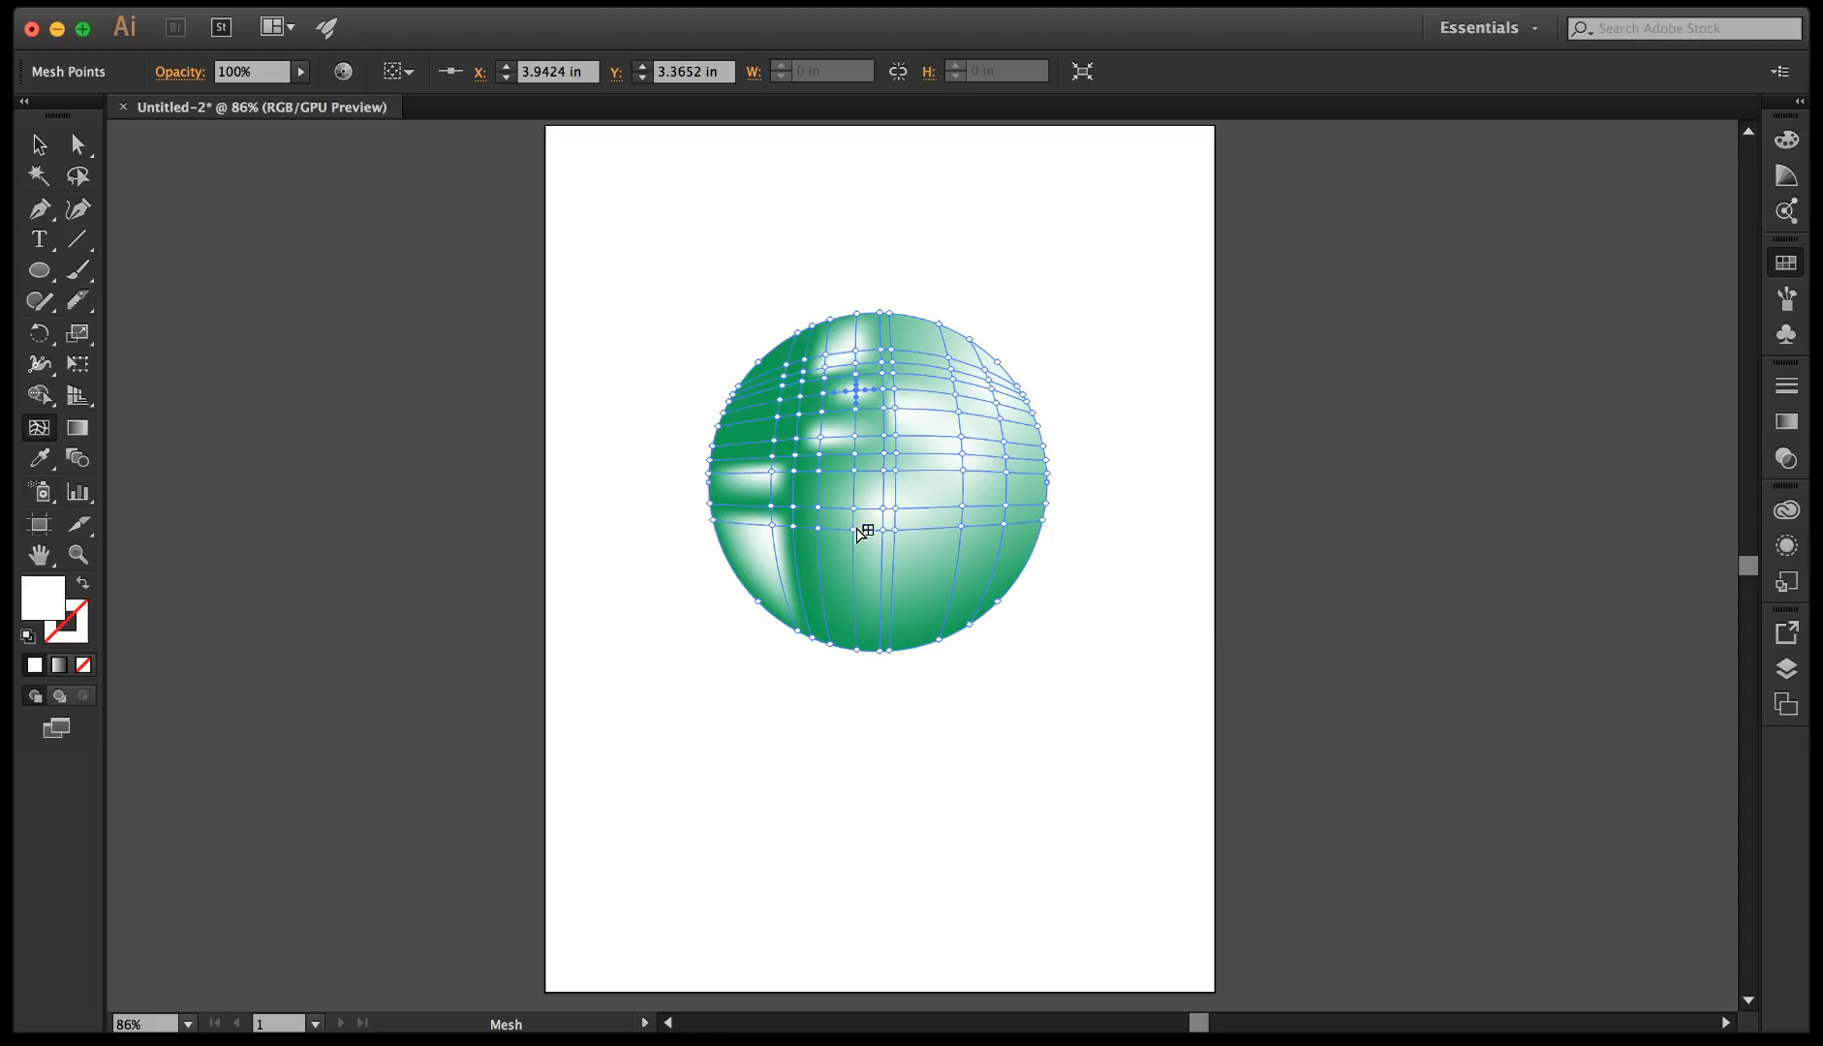
# Add three white mesh points across the lower part of the circle, from left to right.
pyautogui.click(826, 562)
pyautogui.click(919, 585)
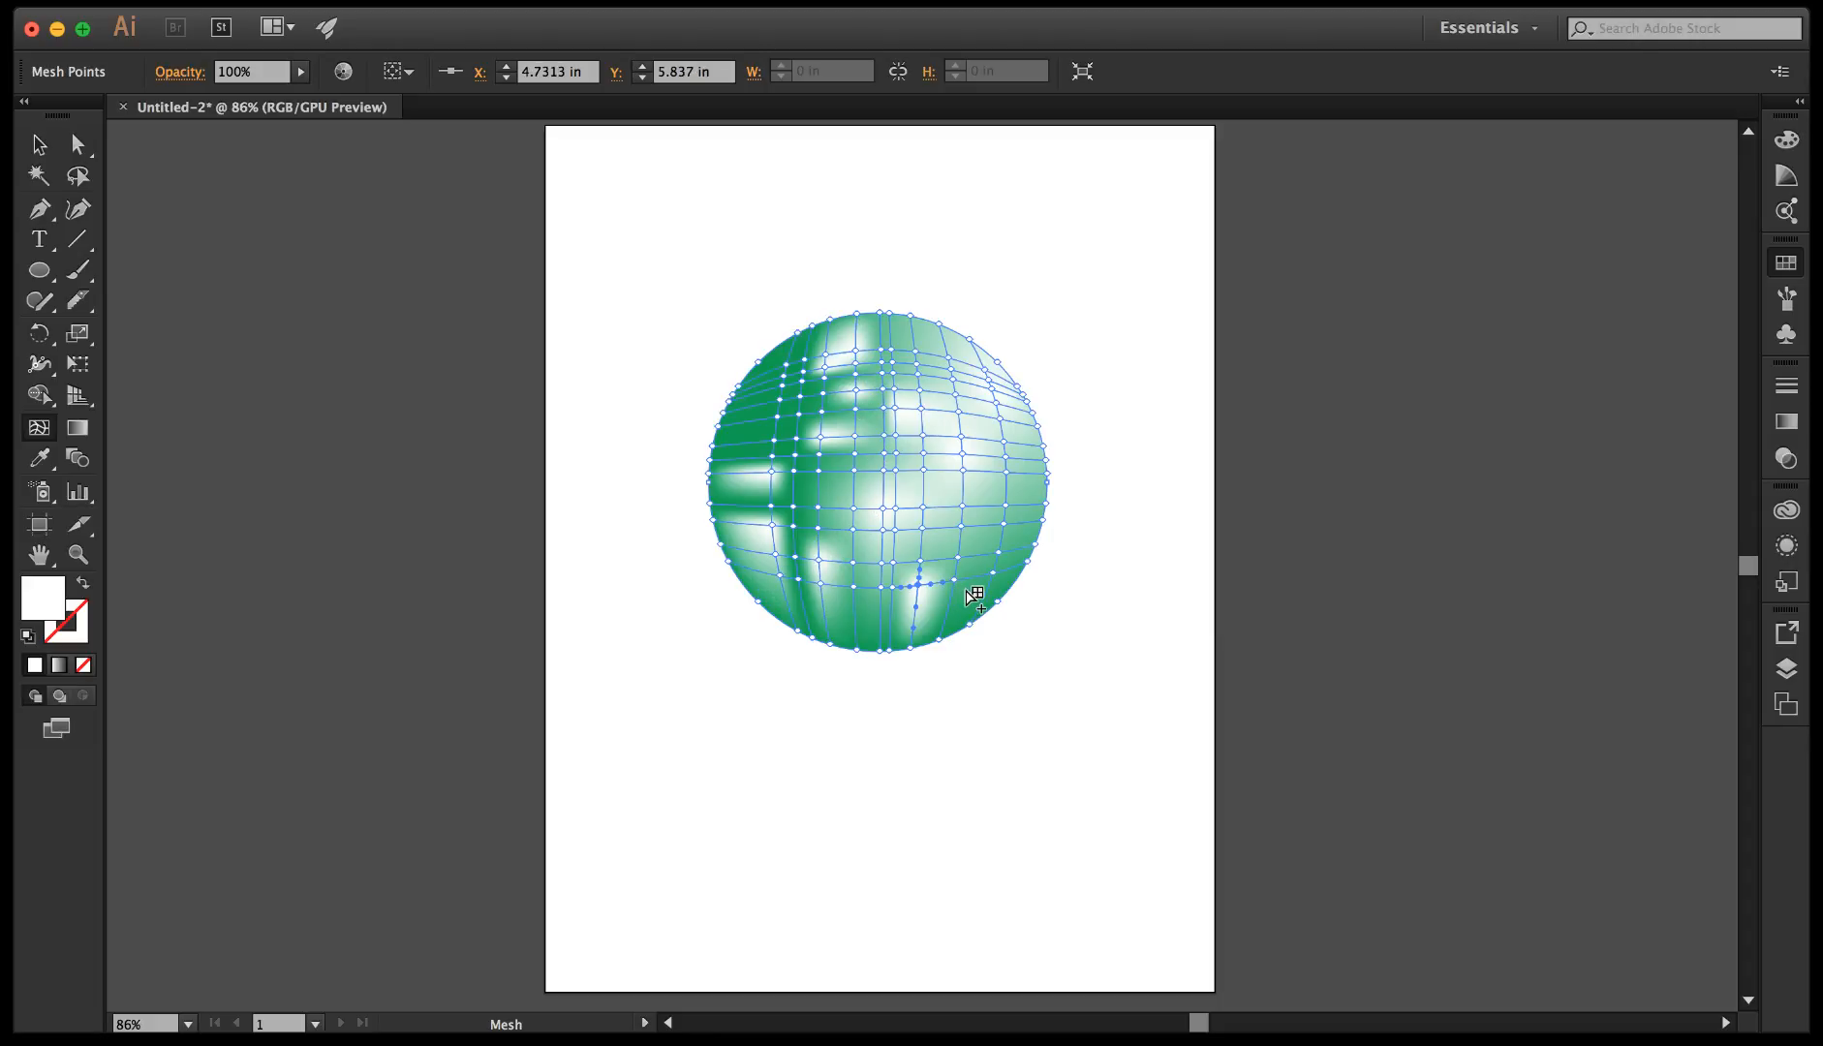
pyautogui.click(967, 587)
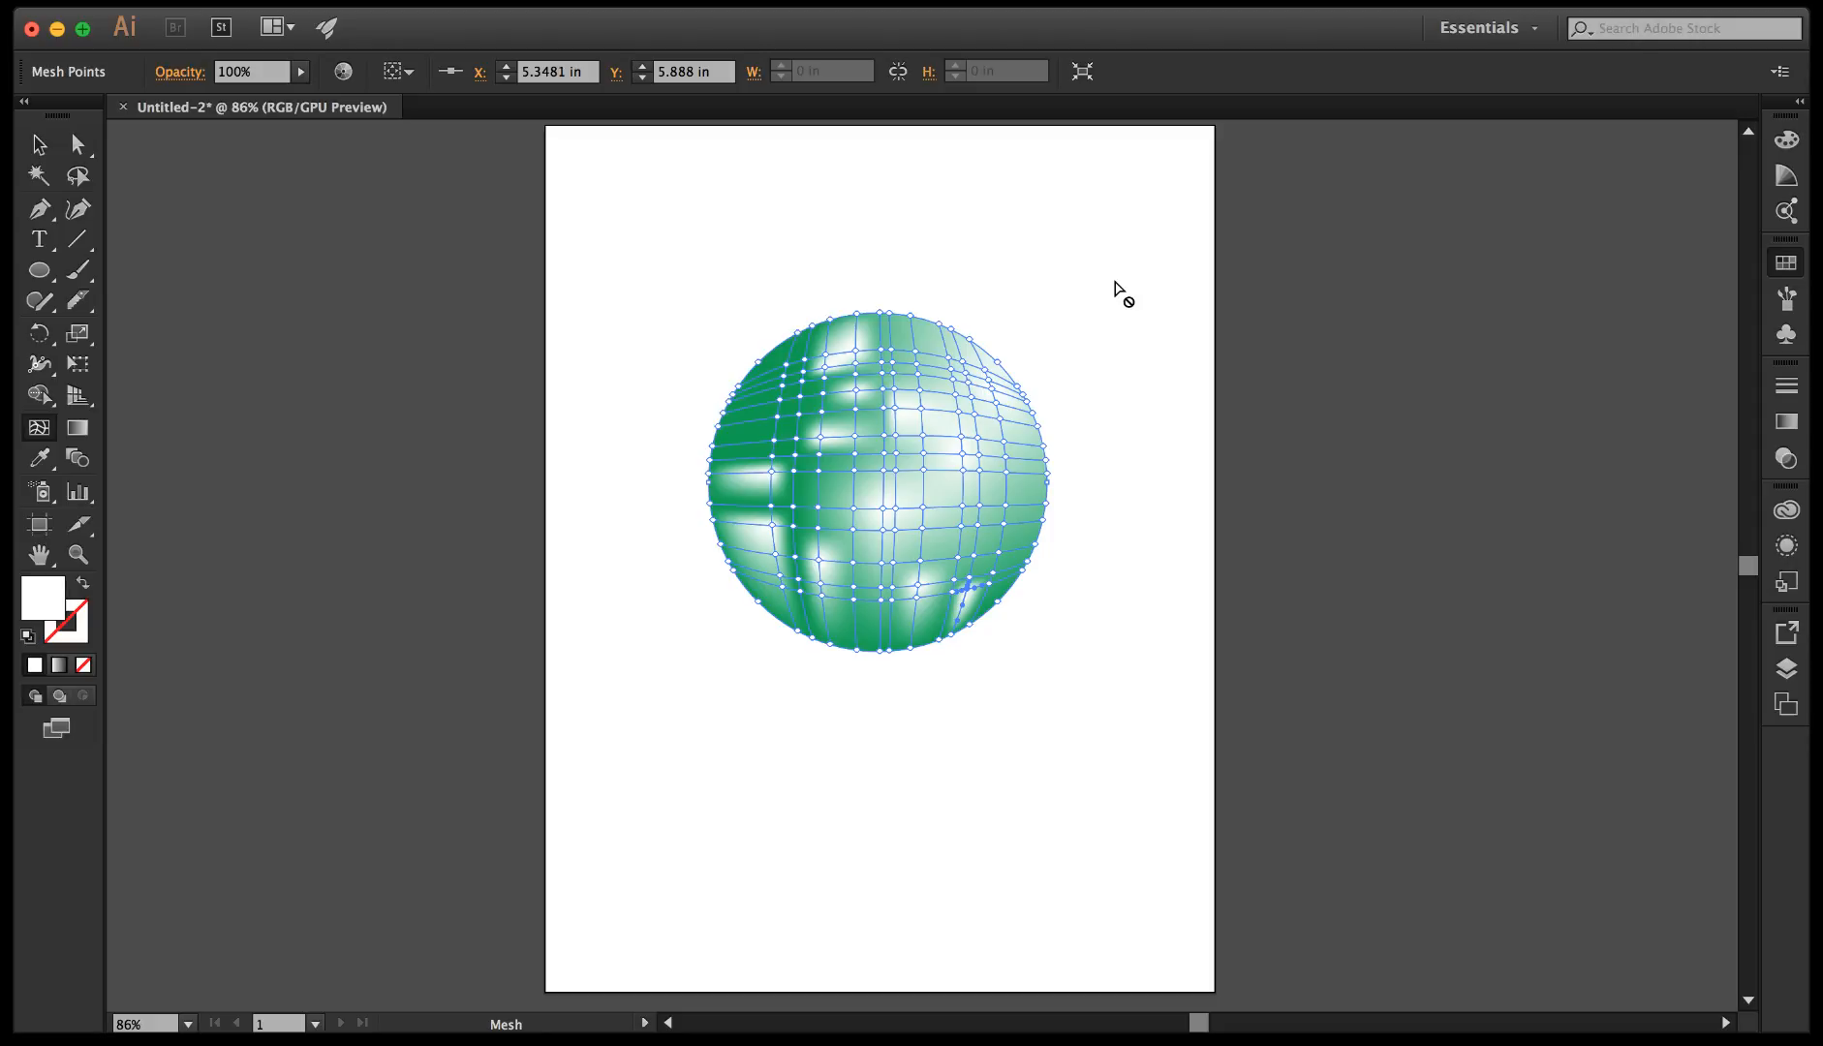
# Select the entire mesh sphere with the Selection tool to examine all of its mesh points.
pyautogui.press('v')
pyautogui.click(919, 286)
pyautogui.click(956, 582)
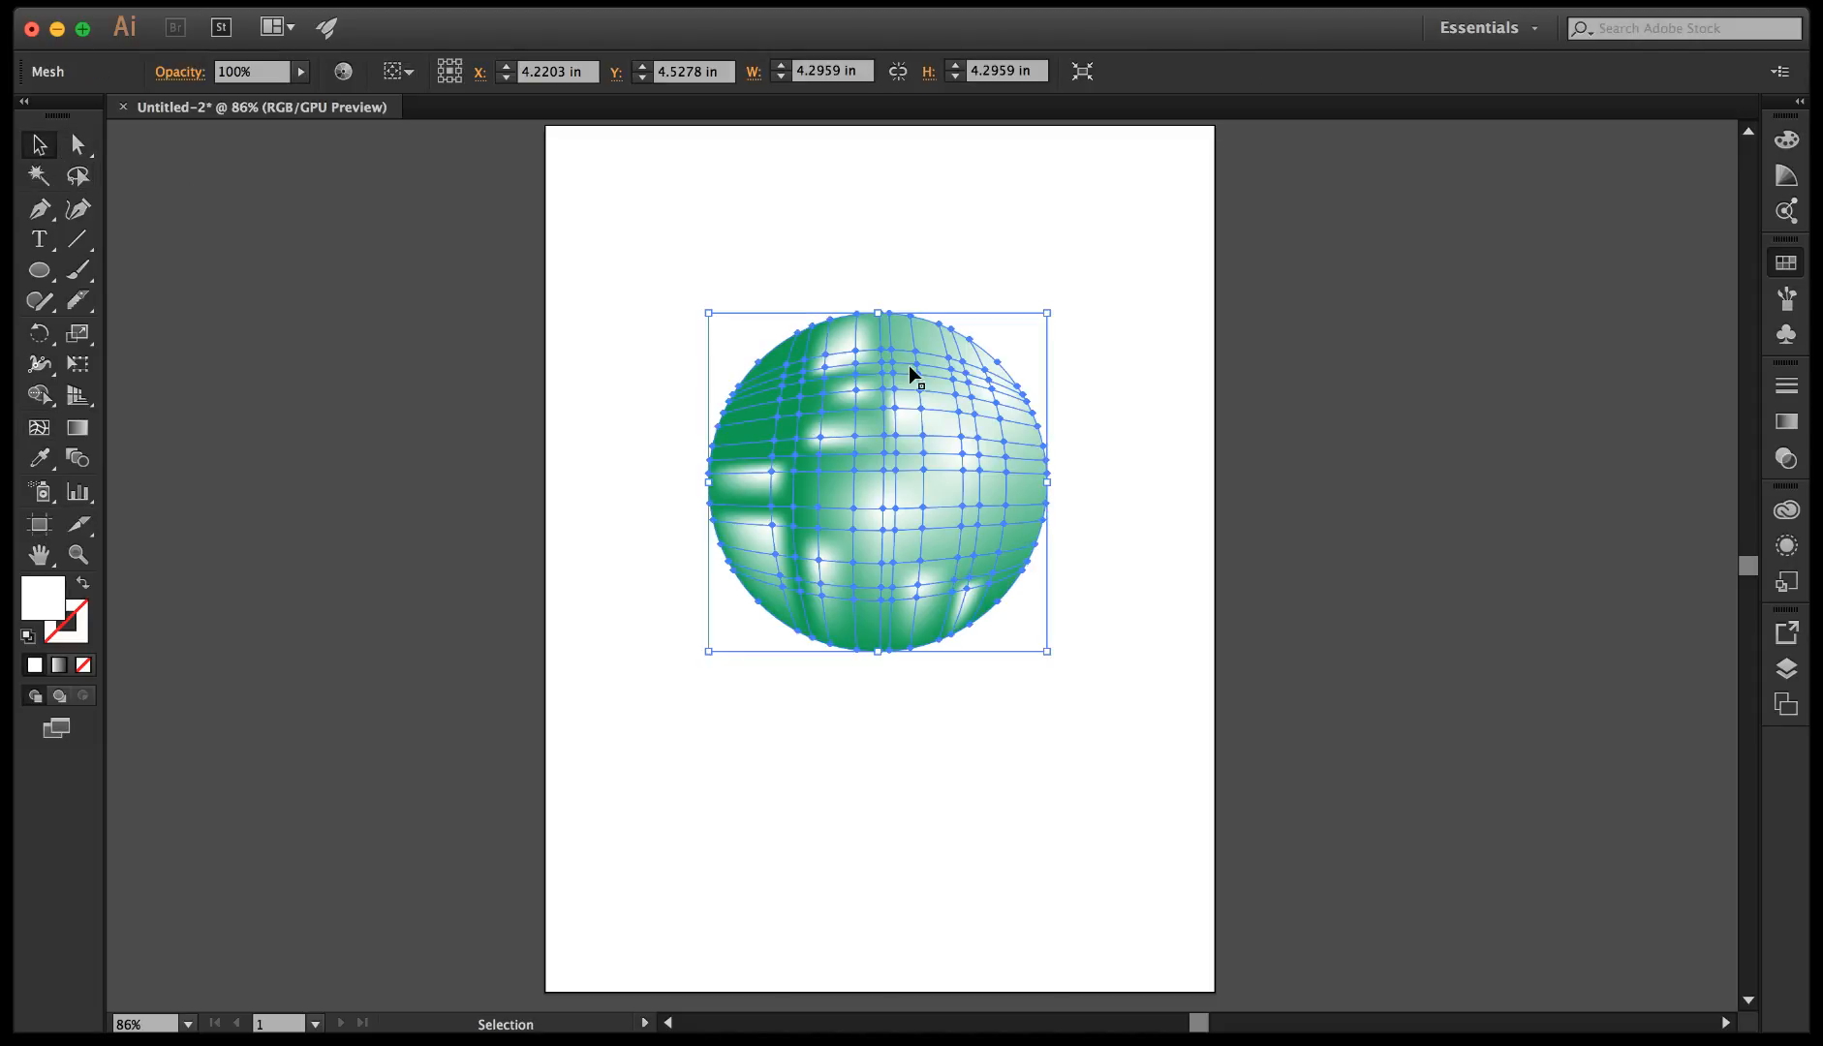
# Move the white mesh point near the sphere's top slightly upward with Direct Selection, deselect the sphere, and select the mesh right of centre.
pyautogui.press('a')
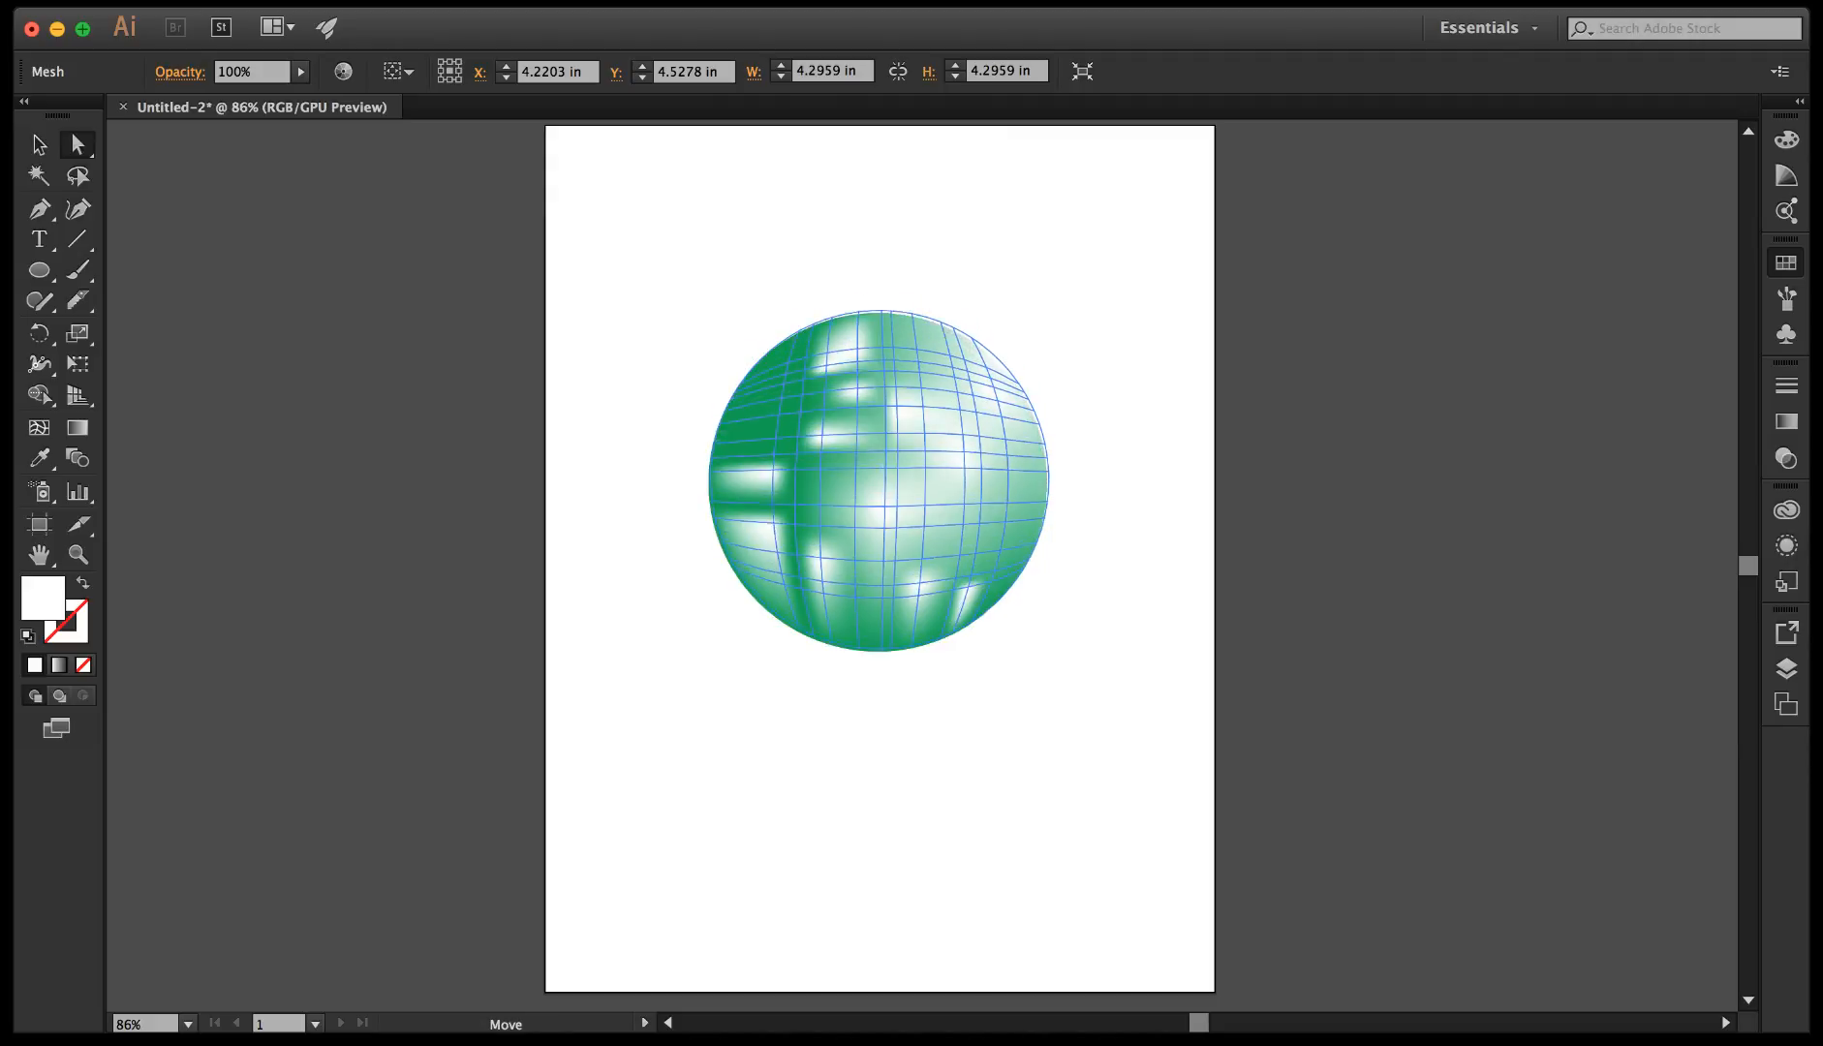
pyautogui.click(857, 356)
pyautogui.moveTo(858, 361)
pyautogui.mouseDown()
pyautogui.moveTo(911, 359)
pyautogui.moveTo(894, 359)
pyautogui.moveTo(902, 341)
pyautogui.moveTo(857, 350)
pyautogui.mouseUp()
pyautogui.click(1089, 459)
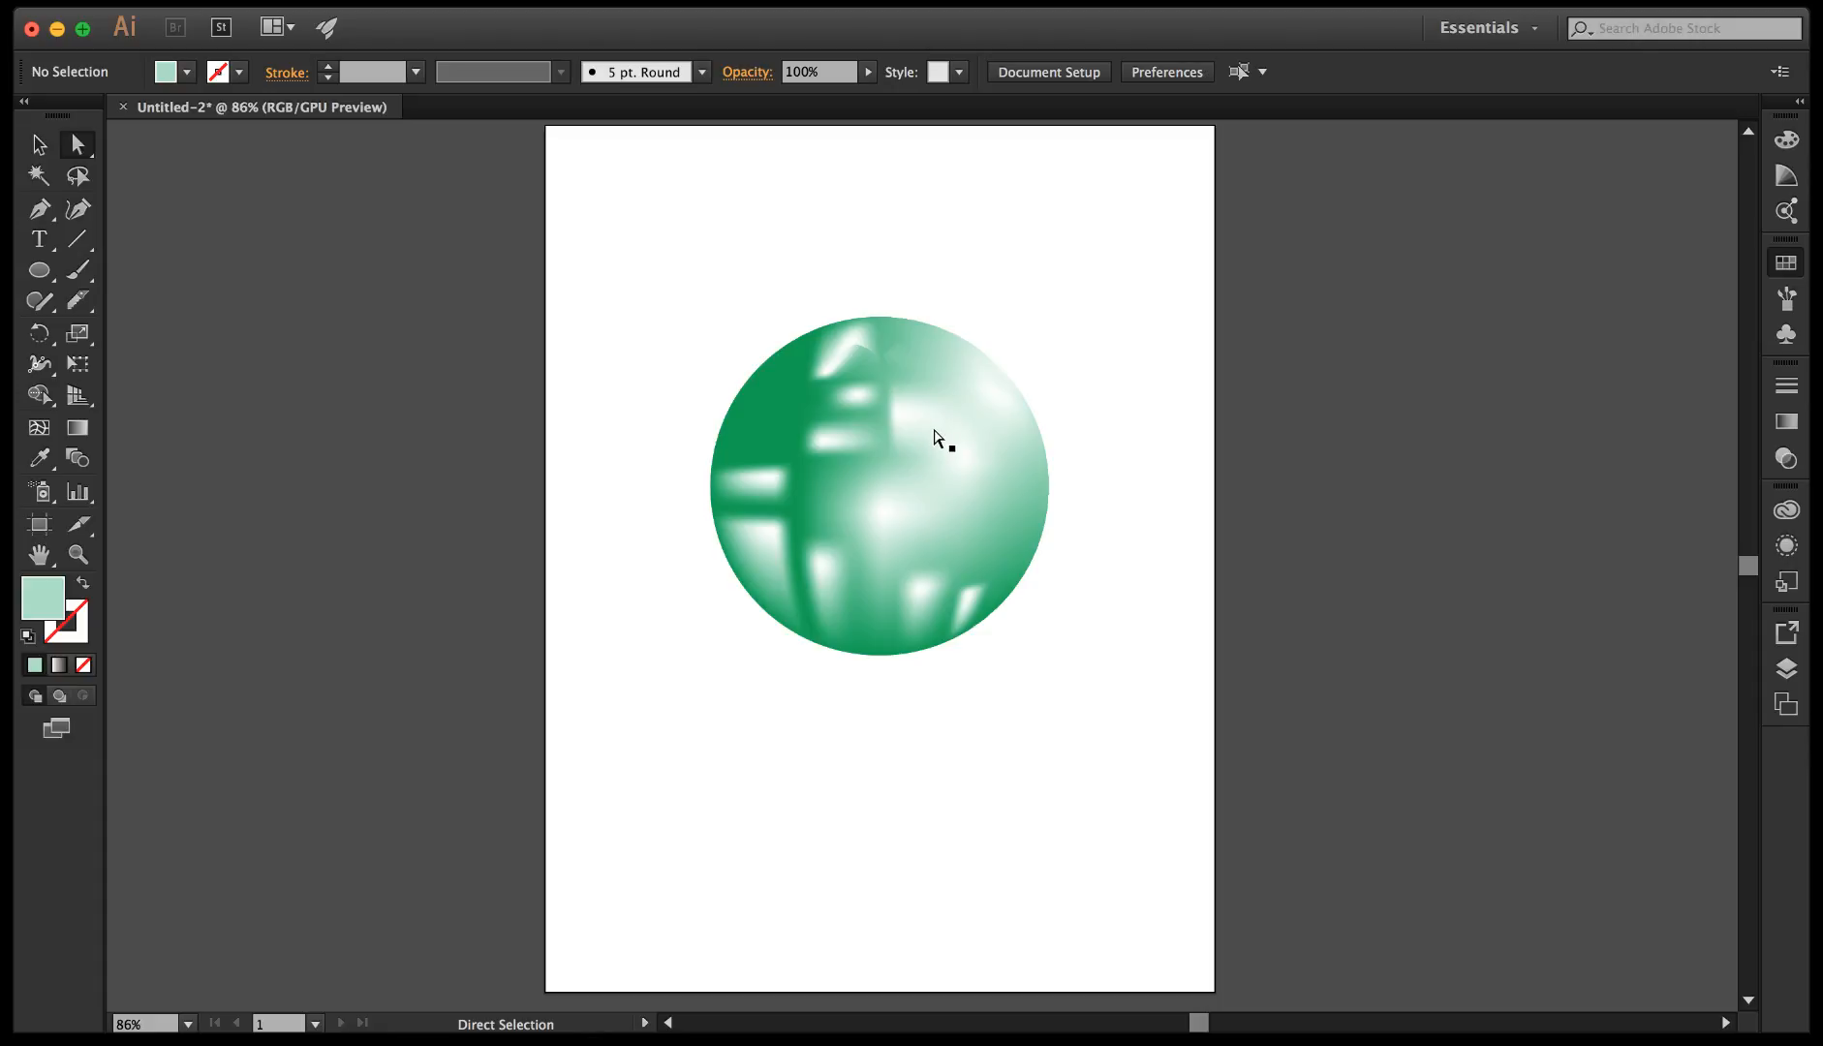
pyautogui.click(949, 468)
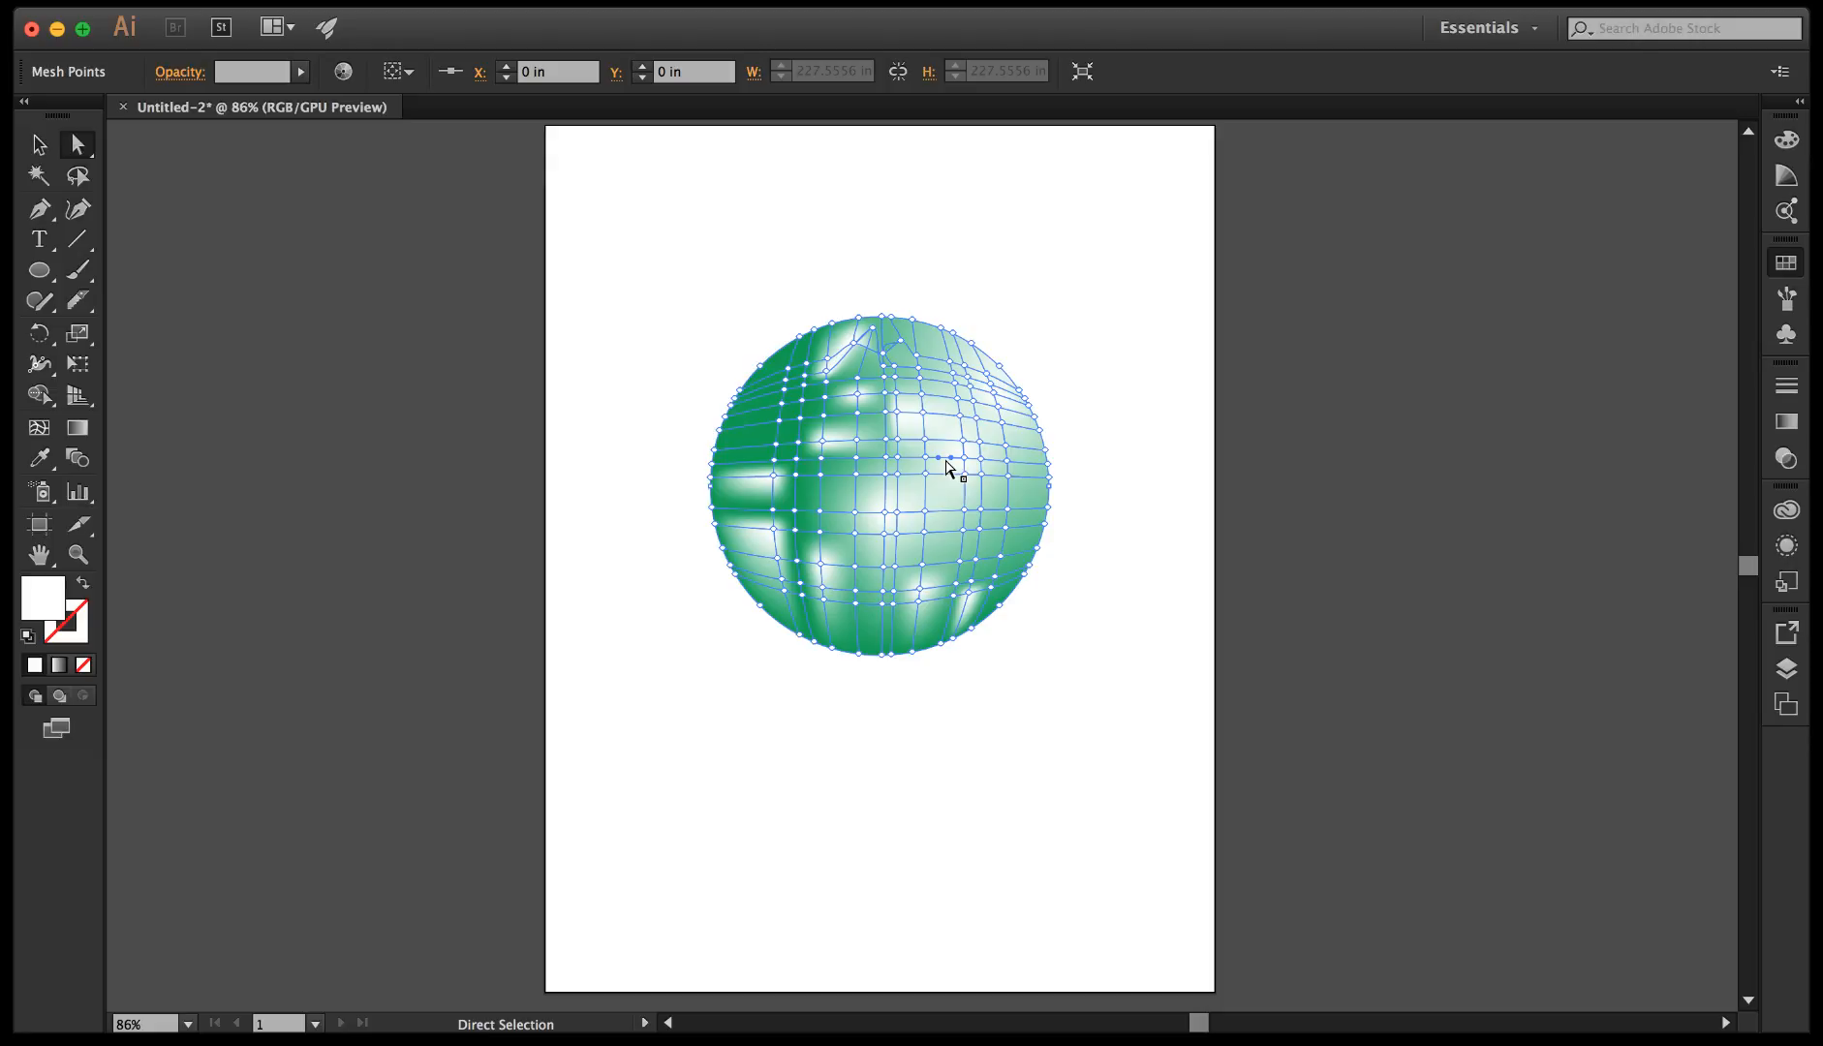